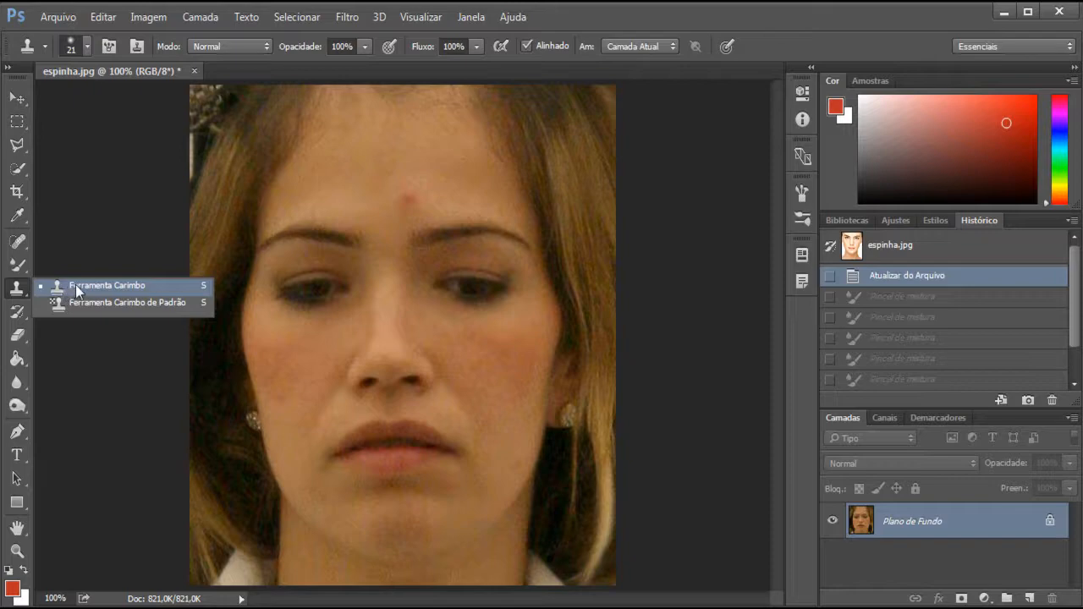
Activate the Clone Stamp tool and set its brush size to 36 px for retouching the pimple on the forehead
click(76, 288)
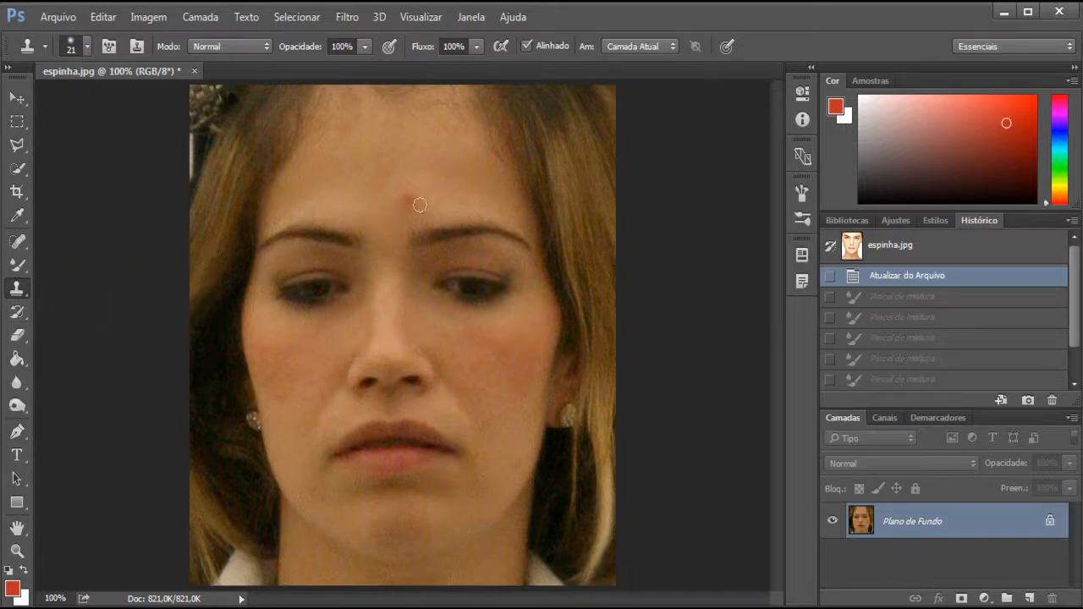
key(ctrl+plus)
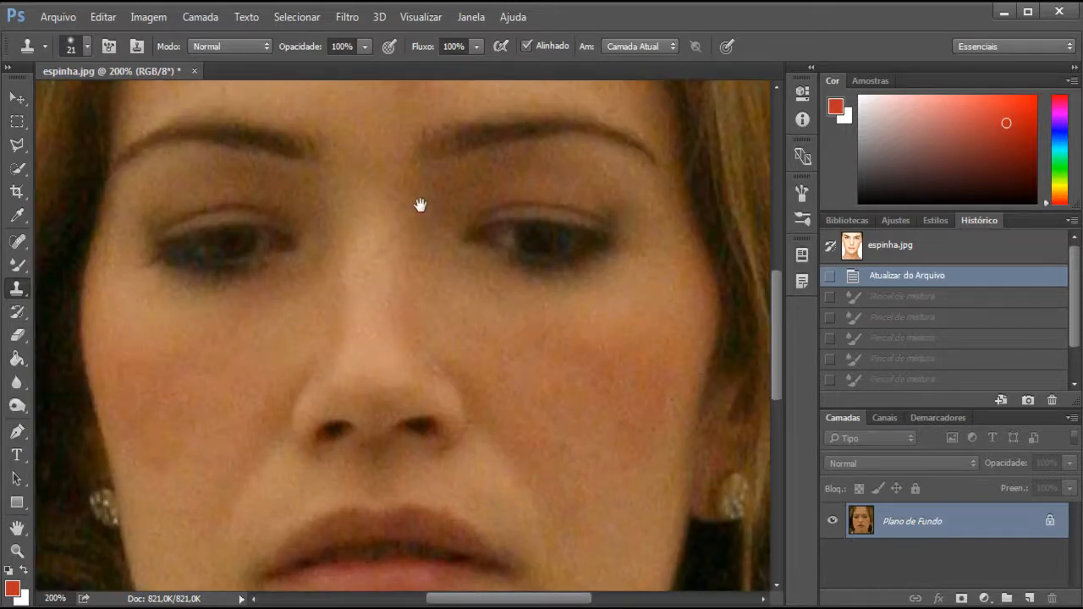
drag(420, 206, 472, 407)
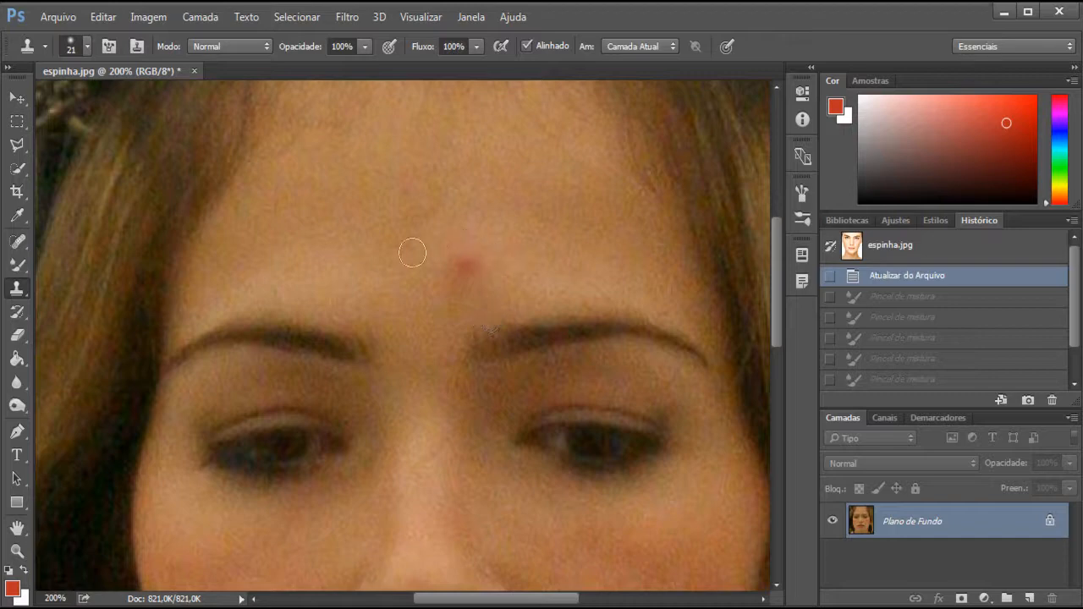
scroll(500, 302, down, 1)
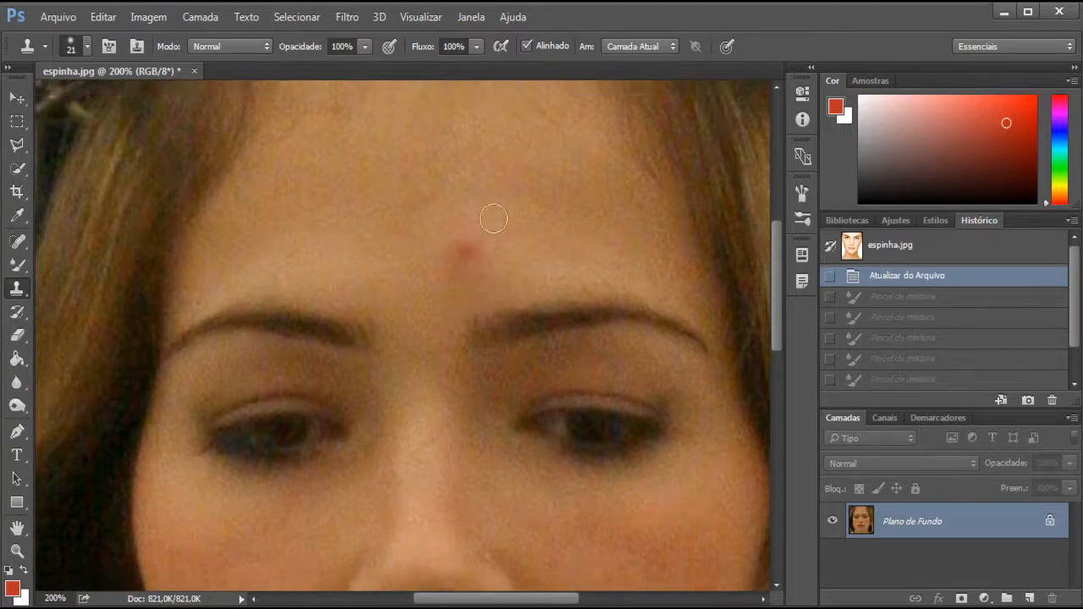
scroll(455, 241, down, 2)
scroll(414, 226, up, 2)
key(ctrl+minus)
key(ctrl+plus)
key(ctrl+minus)
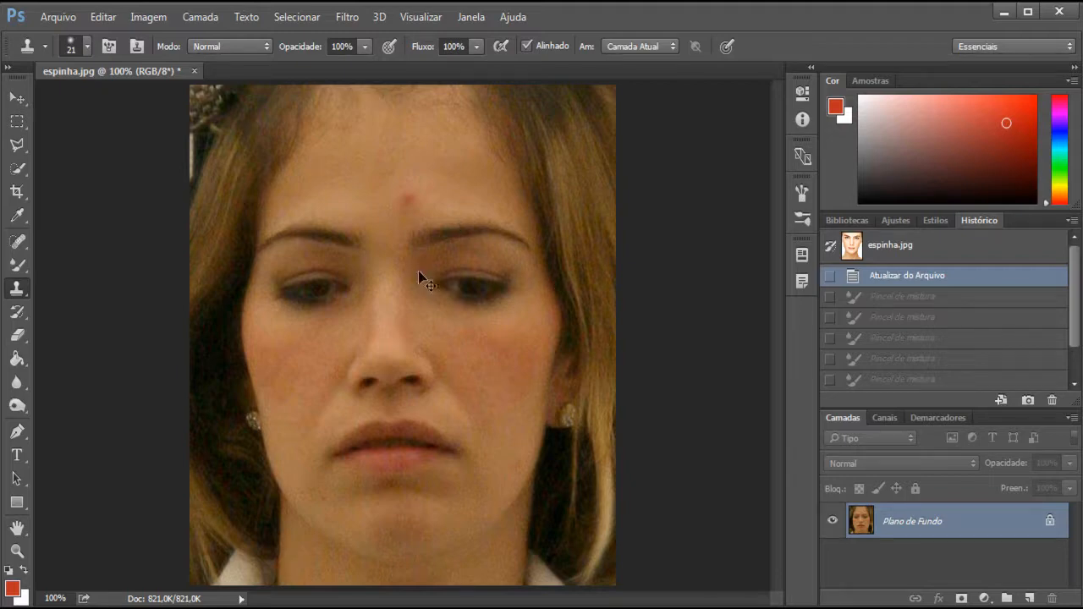
key(ctrl+plus)
drag(443, 224, 434, 353)
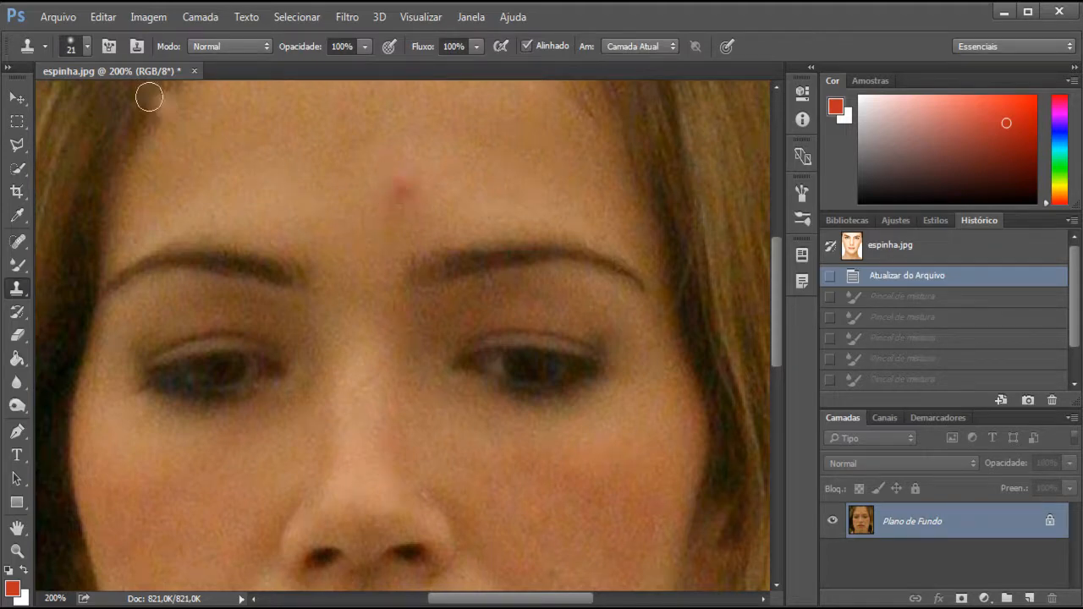
click(86, 47)
drag(110, 106, 115, 105)
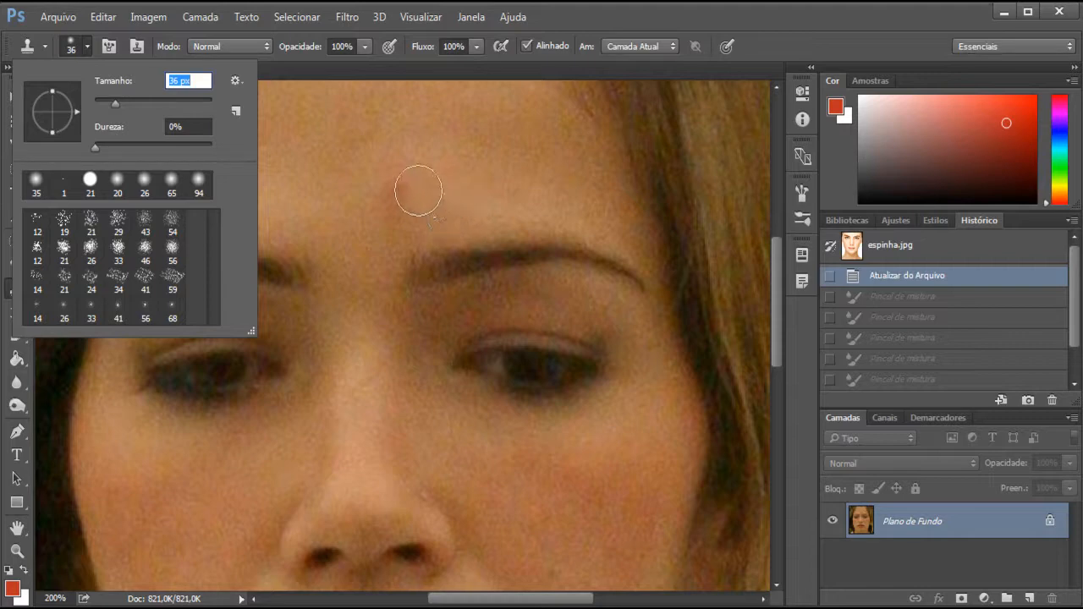
drag(412, 181, 399, 188)
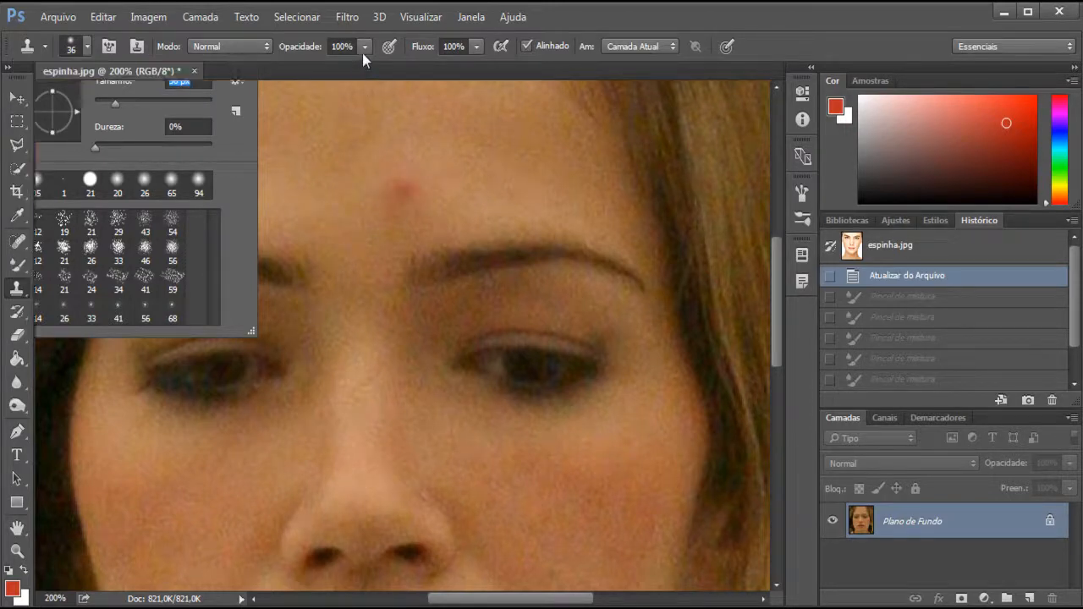
Set the Clone Stamp opacity to 80% and clone clean skin over the red pimple on the forehead
mouse_move(362, 53)
mouse_down()
mouse_move(363, 66)
mouse_move(346, 65)
mouse_up()
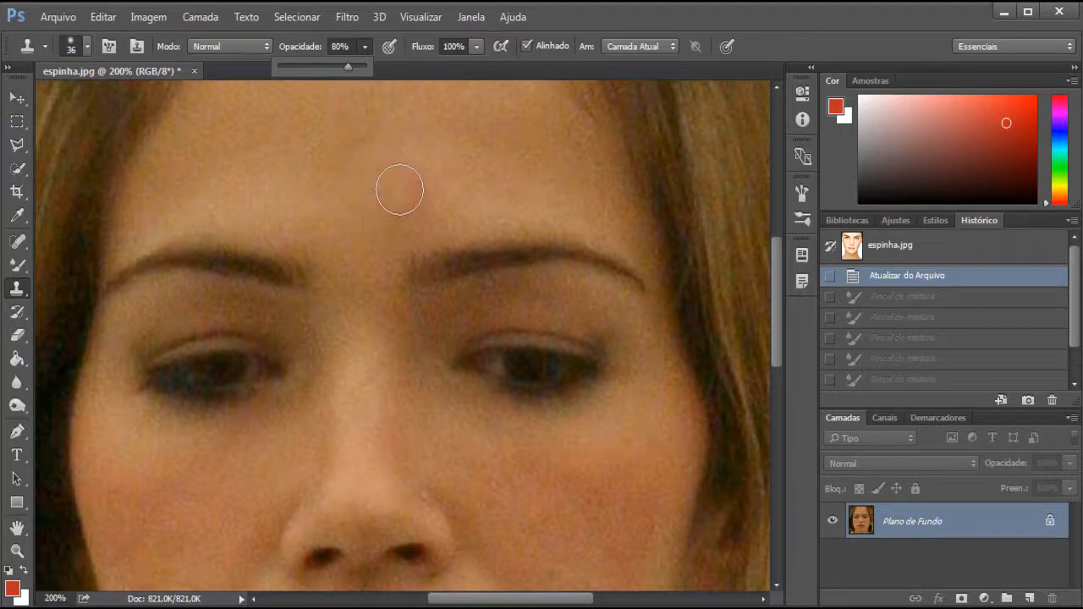
drag(391, 181, 401, 196)
click(400, 193)
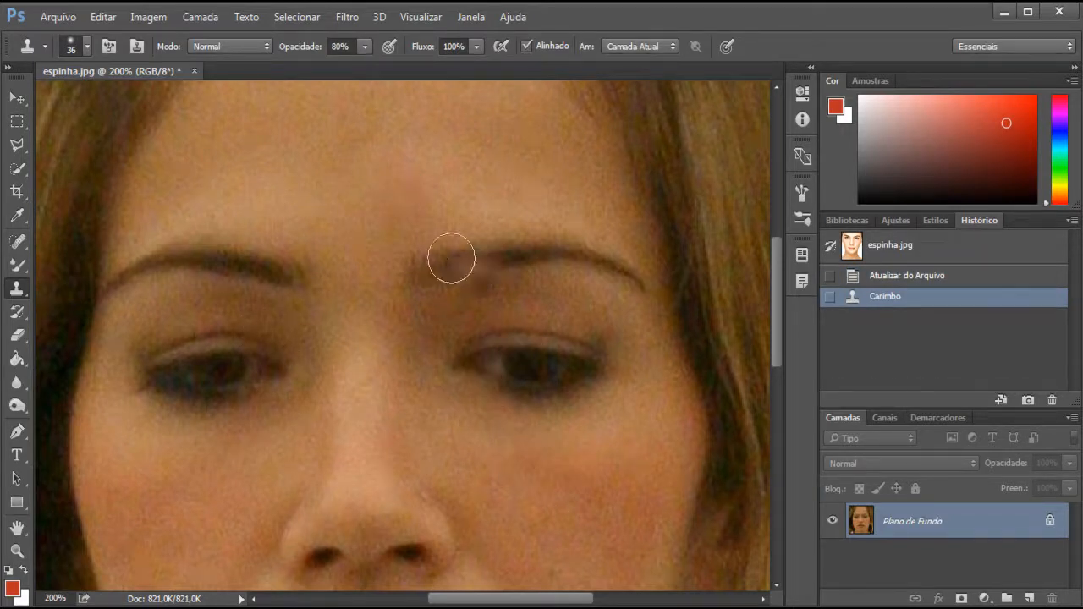
key(ctrl+minus)
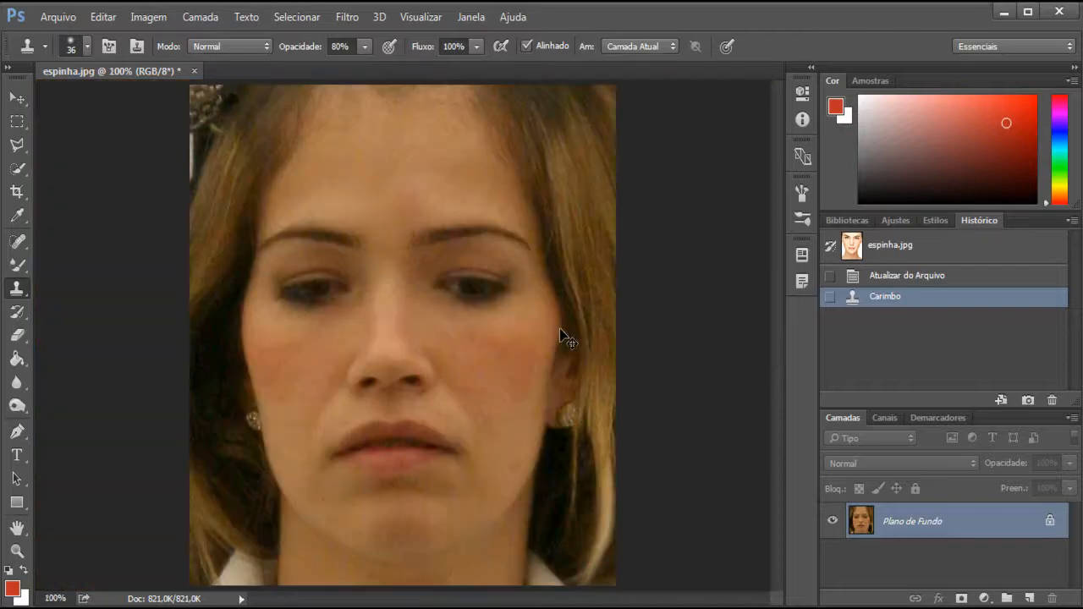
Sample clean forehead skin and clone it over the remaining reddish area above and between the eyebrows
key(ctrl+plus)
key(ctrl+plus)
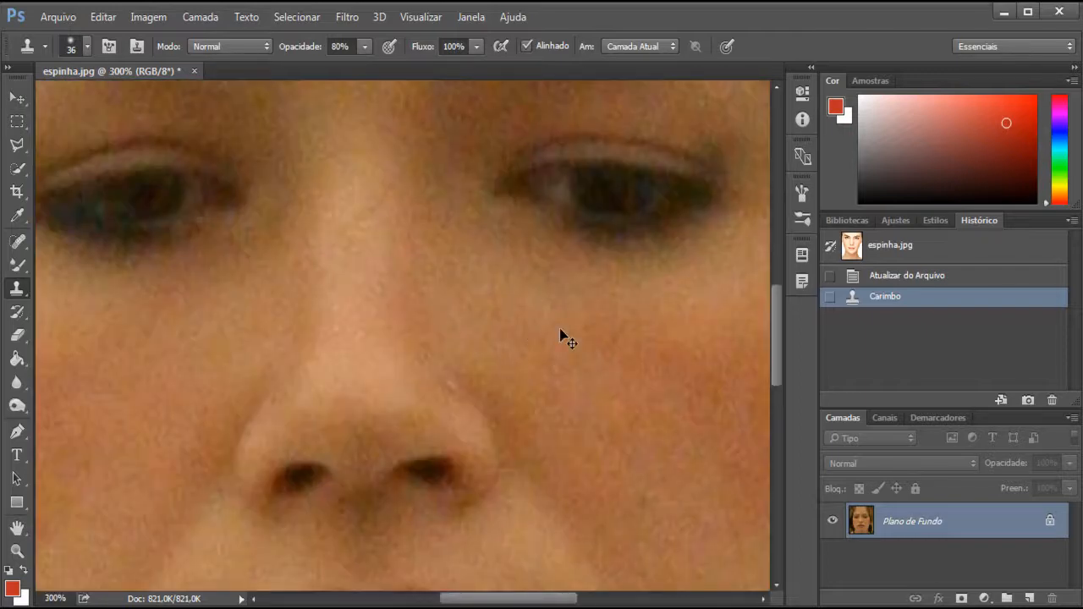
key(ctrl+minus)
mouse_move(560, 197)
mouse_down()
mouse_move(553, 363)
mouse_move(529, 398)
mouse_up()
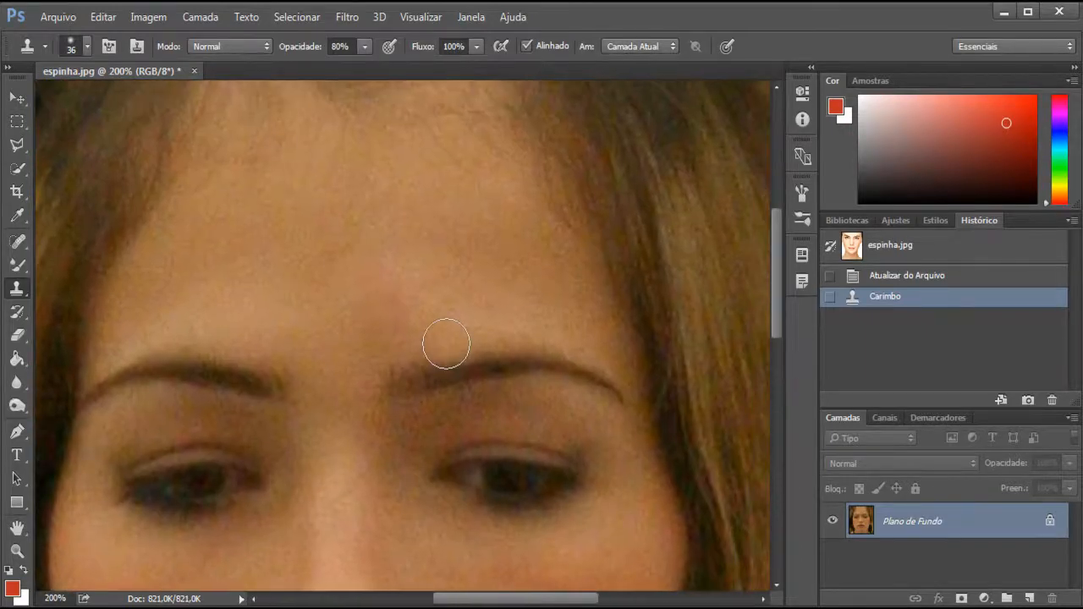
alt+click(431, 296)
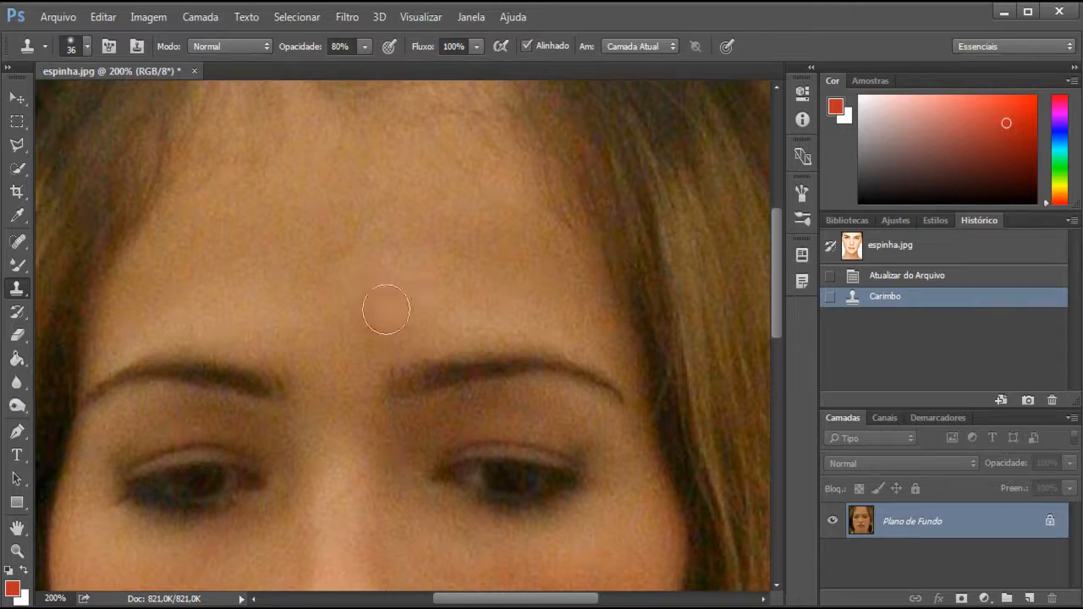
click(394, 307)
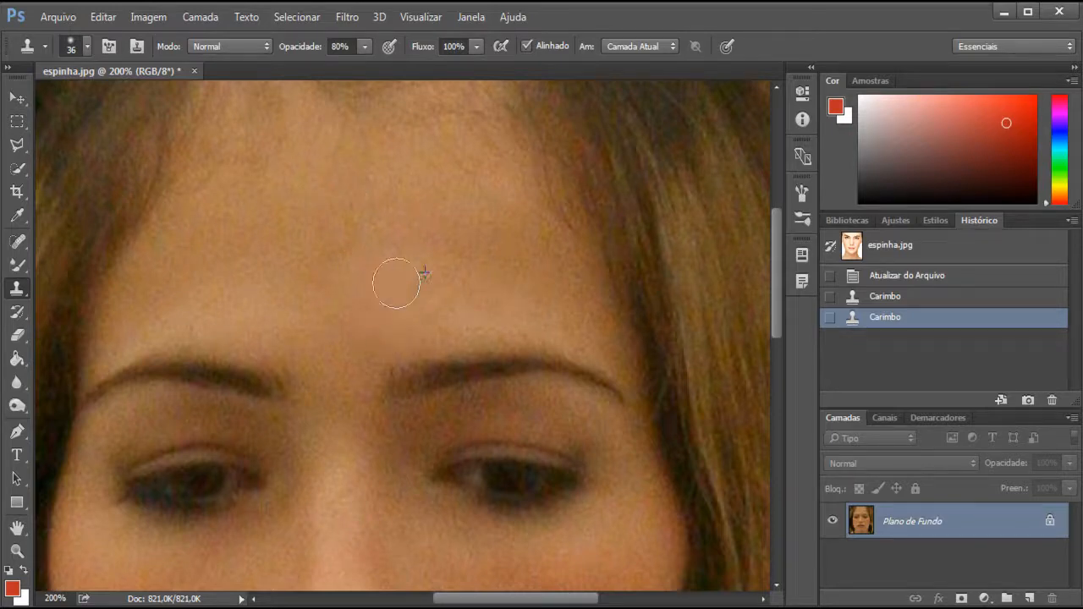
click(434, 335)
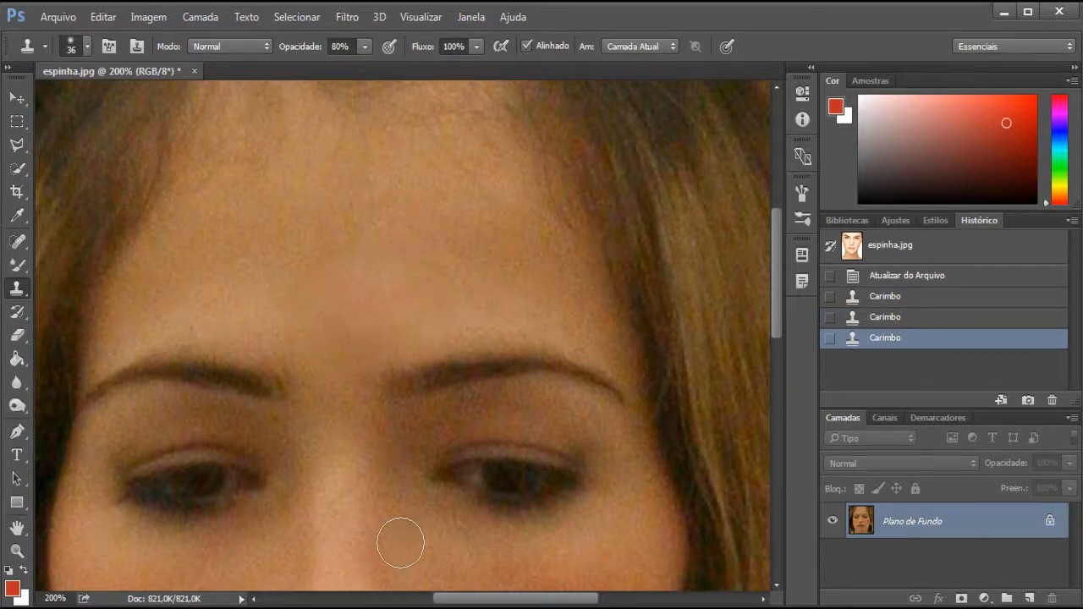
Revert the last Clone Stamp stroke in the history and retouch the reddish area between the eyebrows again
key(ctrl+minus)
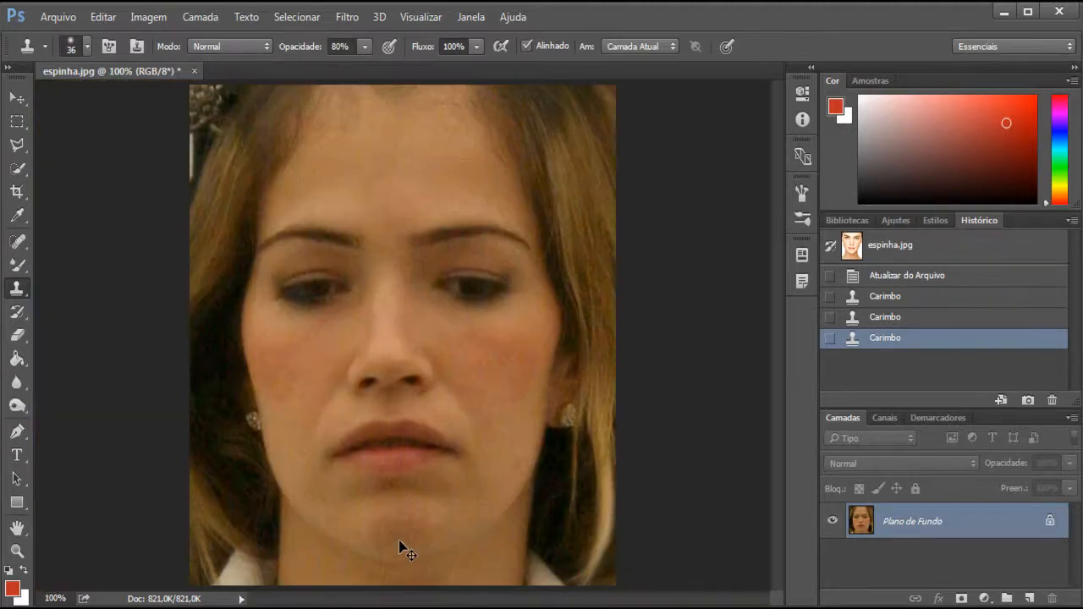
key(ctrl+plus)
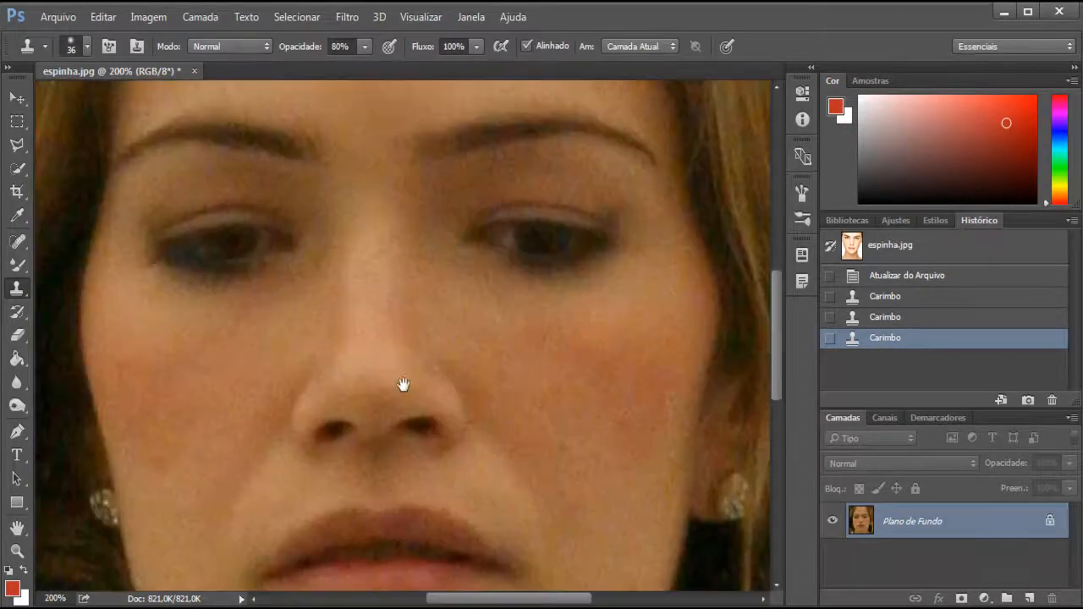
drag(403, 382, 439, 487)
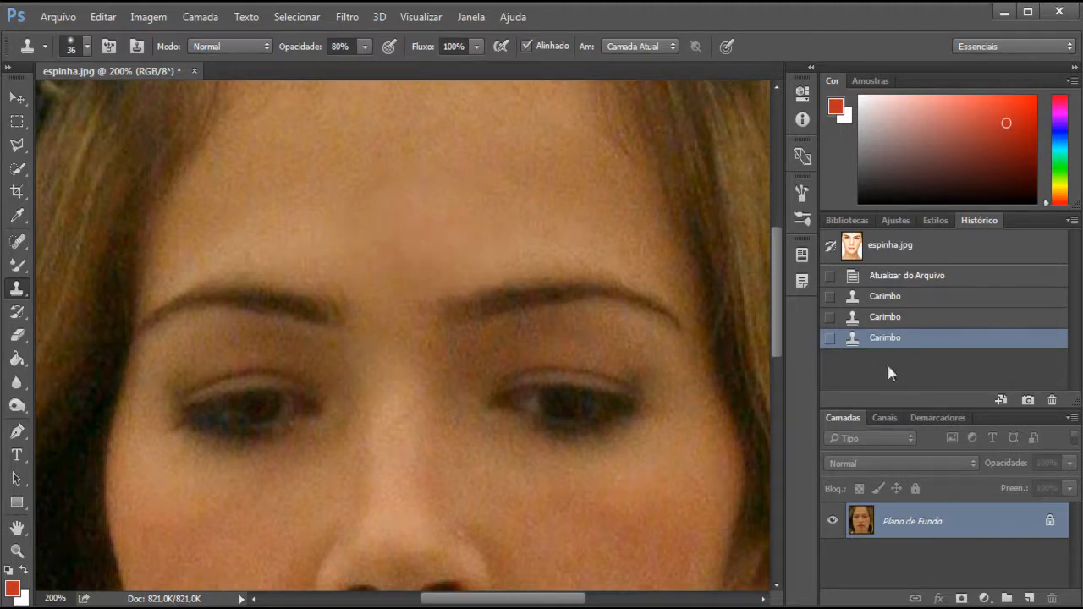
click(885, 317)
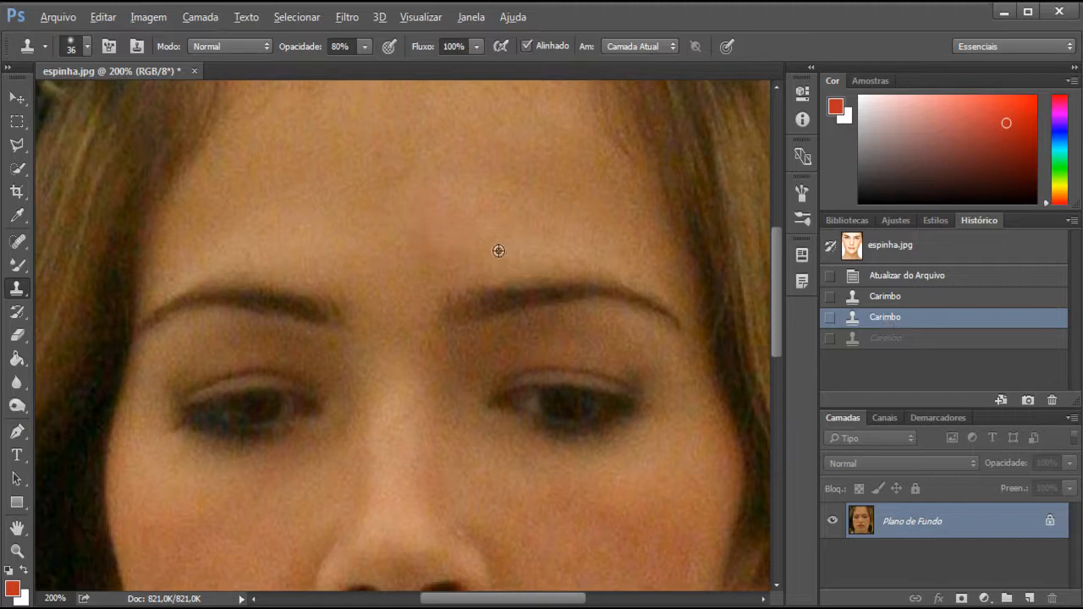
drag(394, 219, 423, 233)
key(alt)
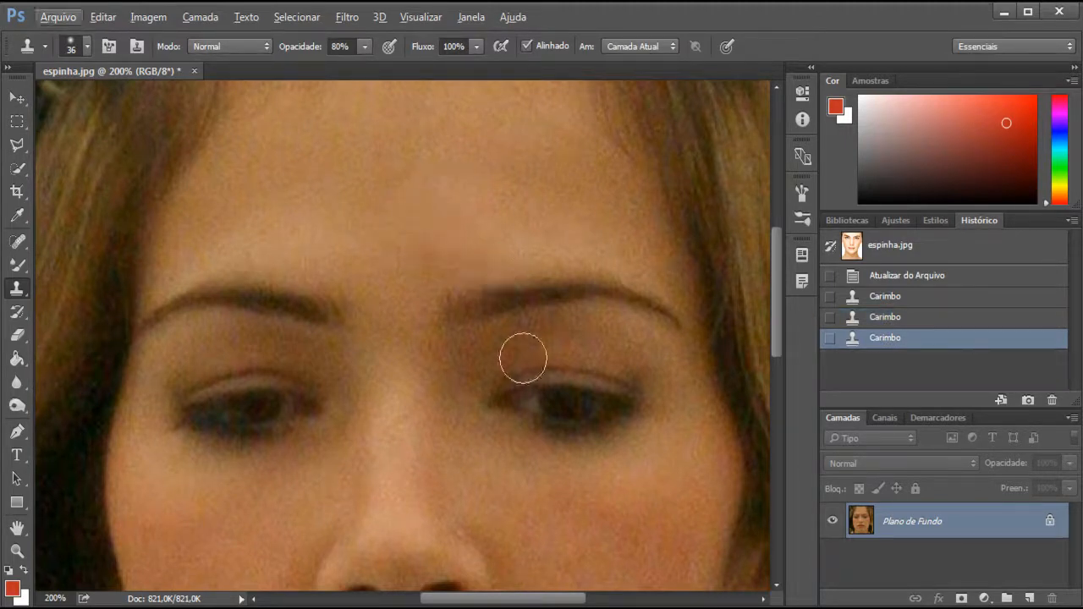
key(ctrl+minus)
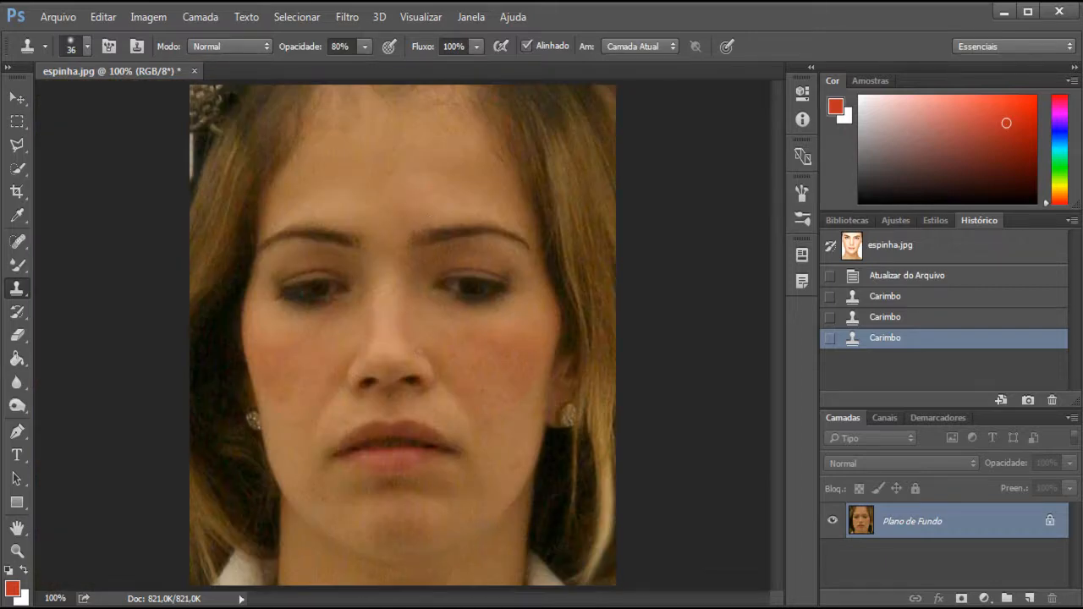
mouse_move(443, 608)
click(21, 251)
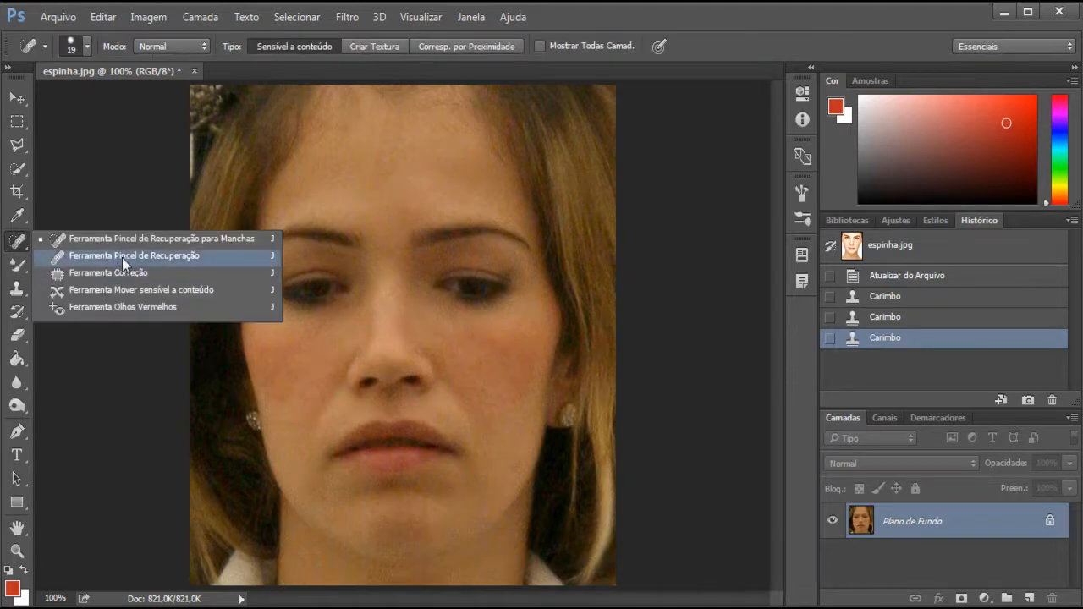
click(20, 243)
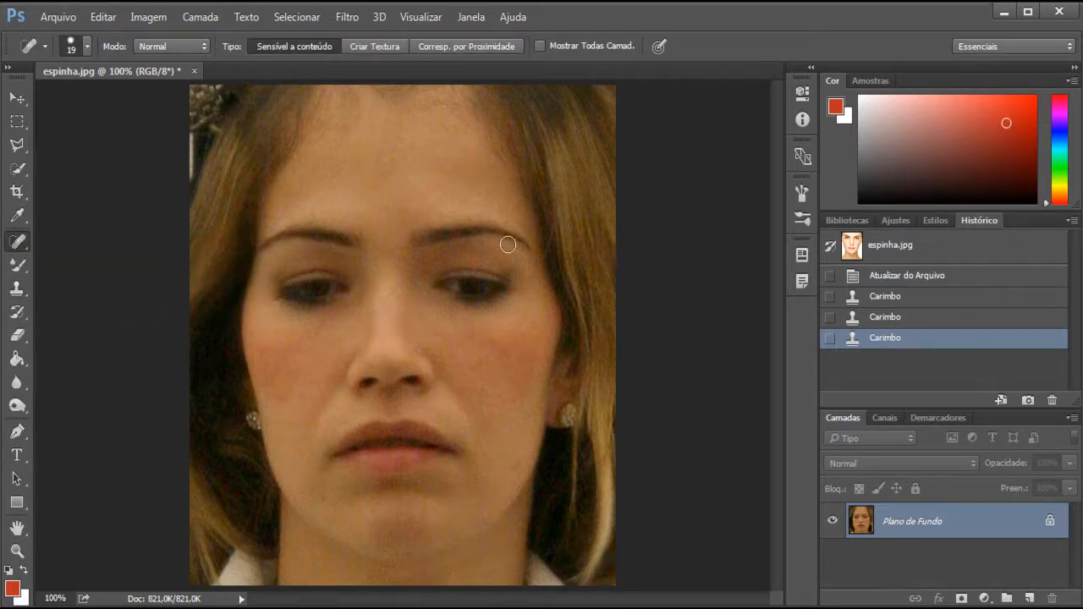
Paint the mottled black-and-white pattern over the cheek on the image's right side with the Pattern Stamp tool
click(17, 287)
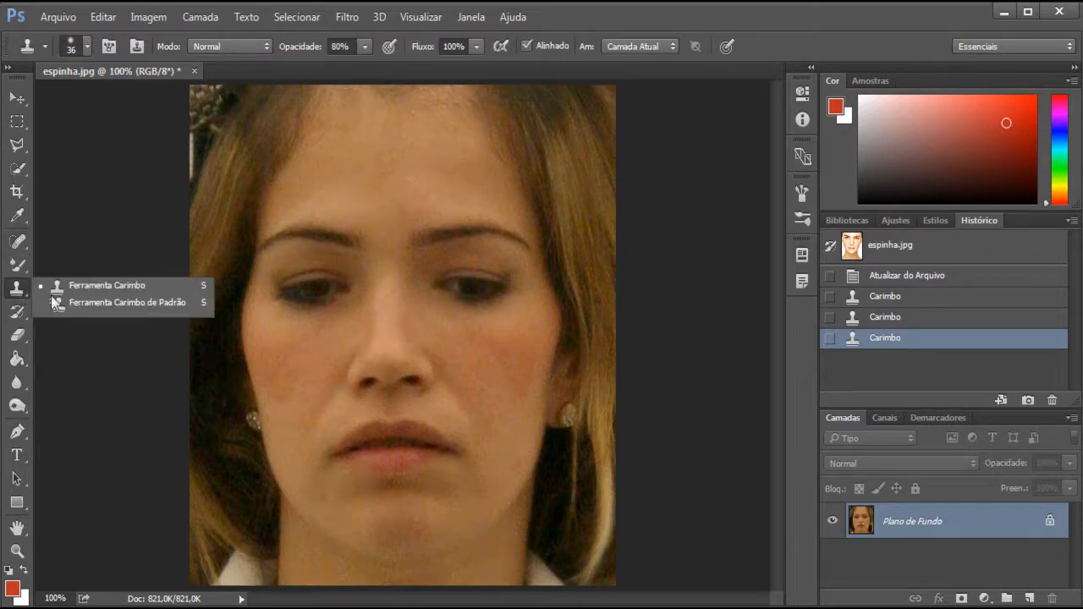
click(141, 303)
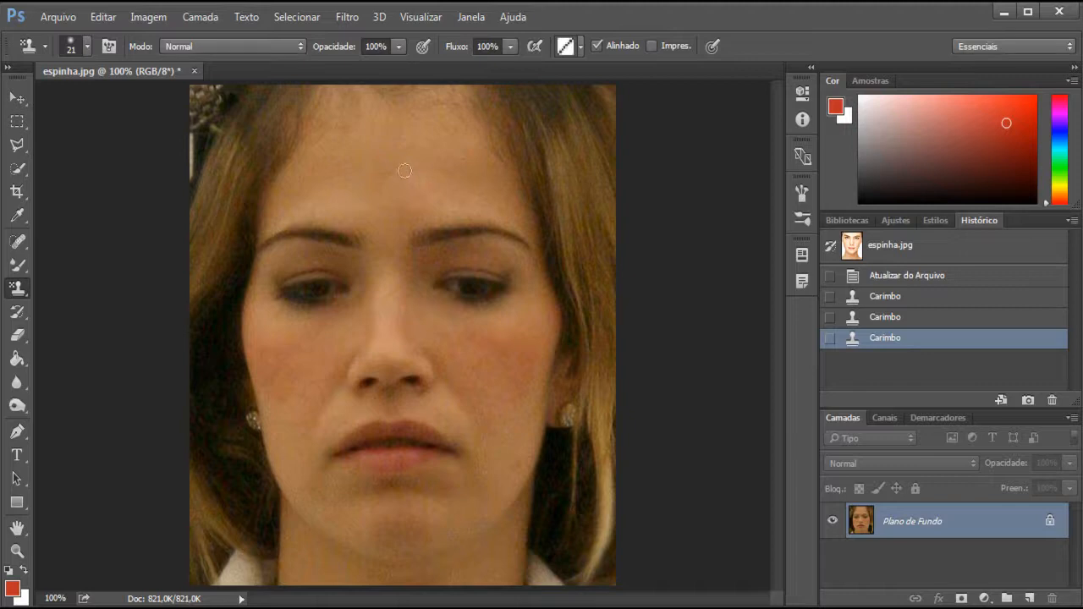
click(580, 47)
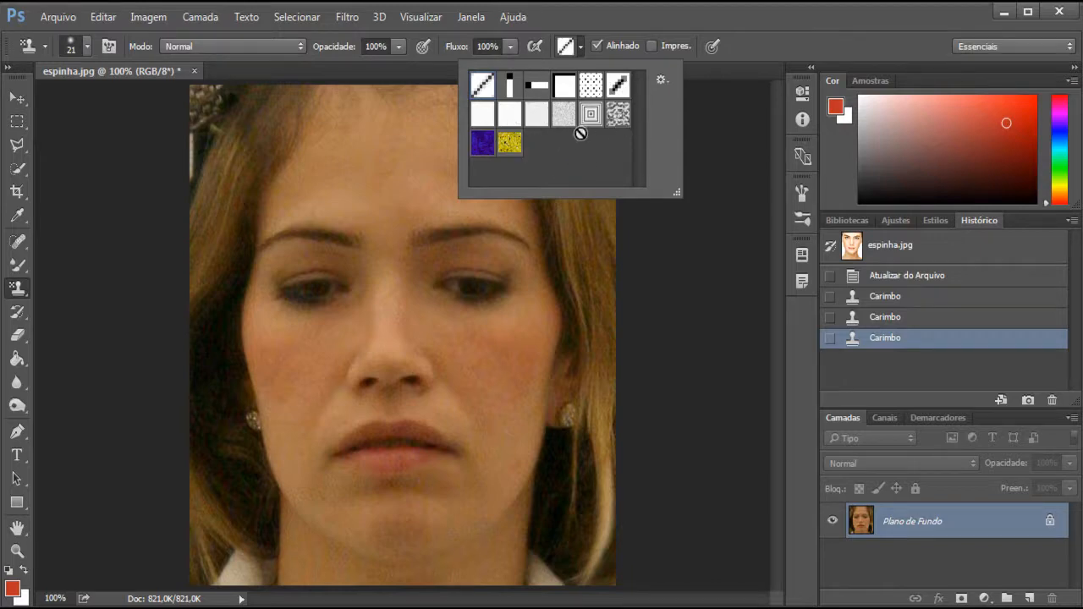
click(616, 120)
mouse_move(477, 348)
mouse_down()
mouse_move(505, 356)
mouse_move(498, 397)
mouse_move(507, 403)
mouse_move(482, 463)
mouse_move(484, 382)
mouse_move(468, 367)
mouse_move(480, 349)
mouse_move(504, 351)
mouse_move(492, 450)
mouse_up()
mouse_move(495, 379)
mouse_down()
mouse_move(495, 349)
mouse_move(511, 347)
mouse_move(501, 449)
mouse_move(527, 360)
mouse_up()
mouse_move(504, 428)
mouse_down()
mouse_move(539, 368)
mouse_move(531, 351)
mouse_move(528, 407)
mouse_move(522, 342)
mouse_move(500, 341)
mouse_move(492, 364)
mouse_move(481, 343)
mouse_move(527, 333)
mouse_move(467, 331)
mouse_move(478, 434)
mouse_up()
drag(481, 461, 526, 416)
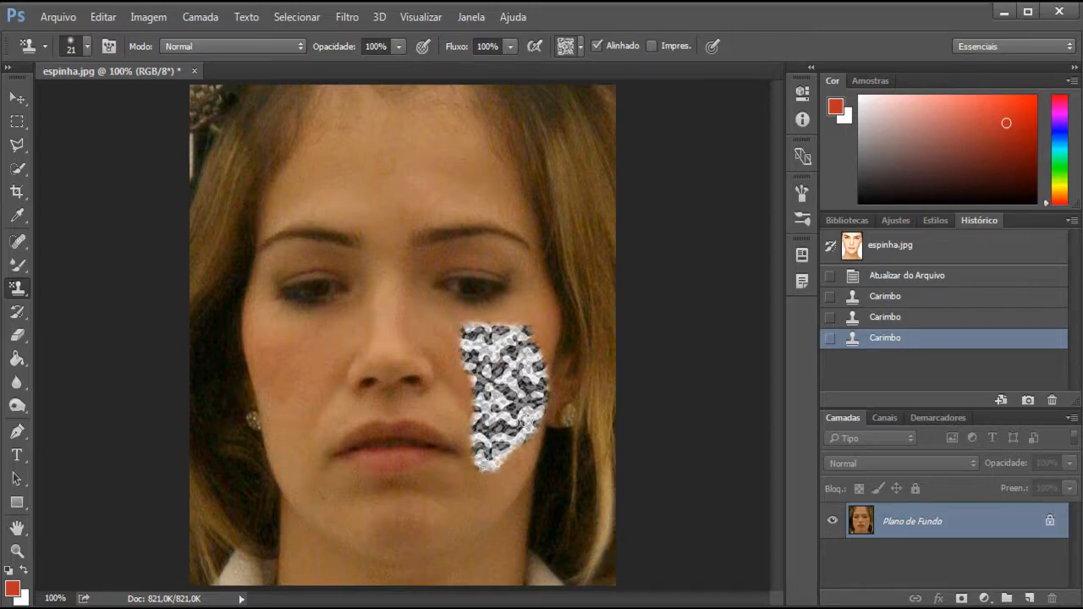
mouse_move(470, 327)
mouse_down()
mouse_move(517, 326)
mouse_move(524, 381)
mouse_up()
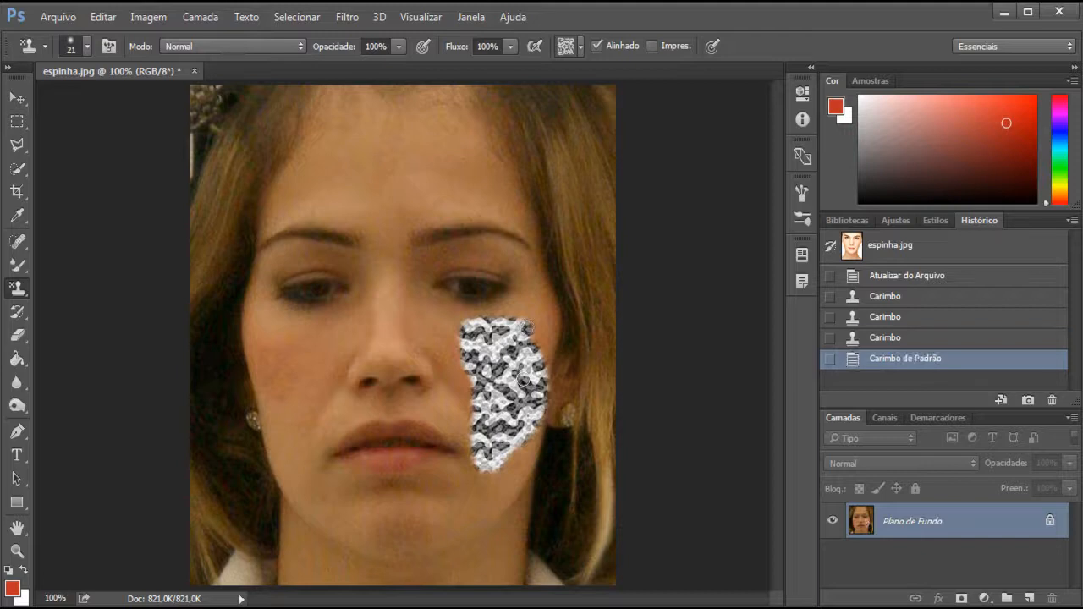
Choose the purple pattern for the Pattern Stamp and paint a patch of it on the opposite cheek
click(581, 49)
click(482, 142)
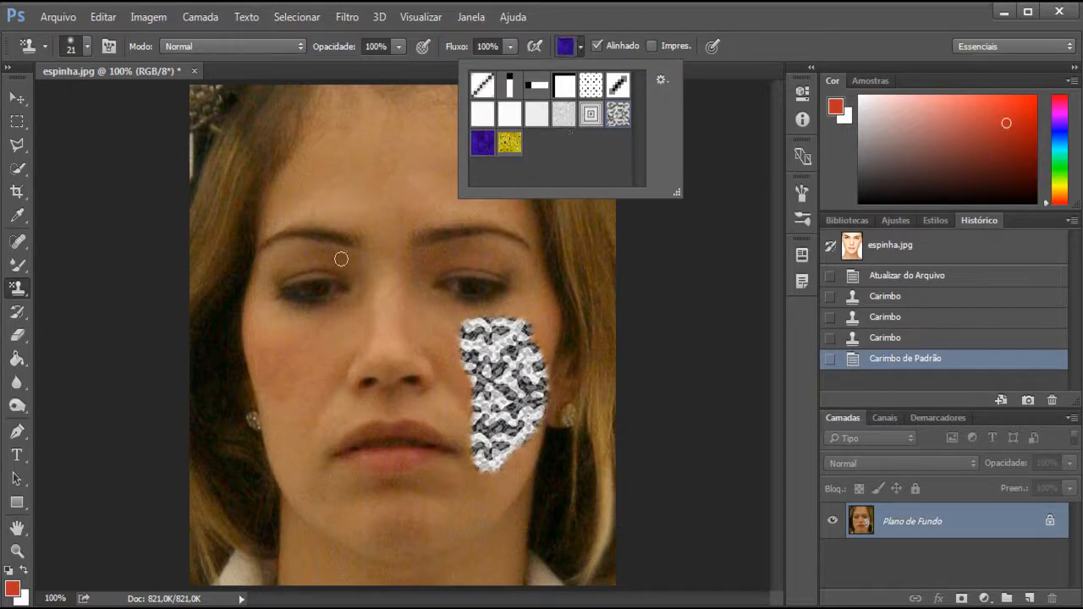
mouse_move(273, 354)
mouse_down()
mouse_move(308, 380)
mouse_move(287, 369)
mouse_move(287, 349)
mouse_move(299, 366)
mouse_move(281, 375)
mouse_move(306, 378)
mouse_move(295, 352)
mouse_move(275, 366)
mouse_move(296, 377)
mouse_move(311, 357)
mouse_move(280, 349)
mouse_move(268, 375)
mouse_move(304, 380)
mouse_move(296, 349)
mouse_move(263, 384)
mouse_move(289, 417)
mouse_move(283, 384)
mouse_move(302, 404)
mouse_up()
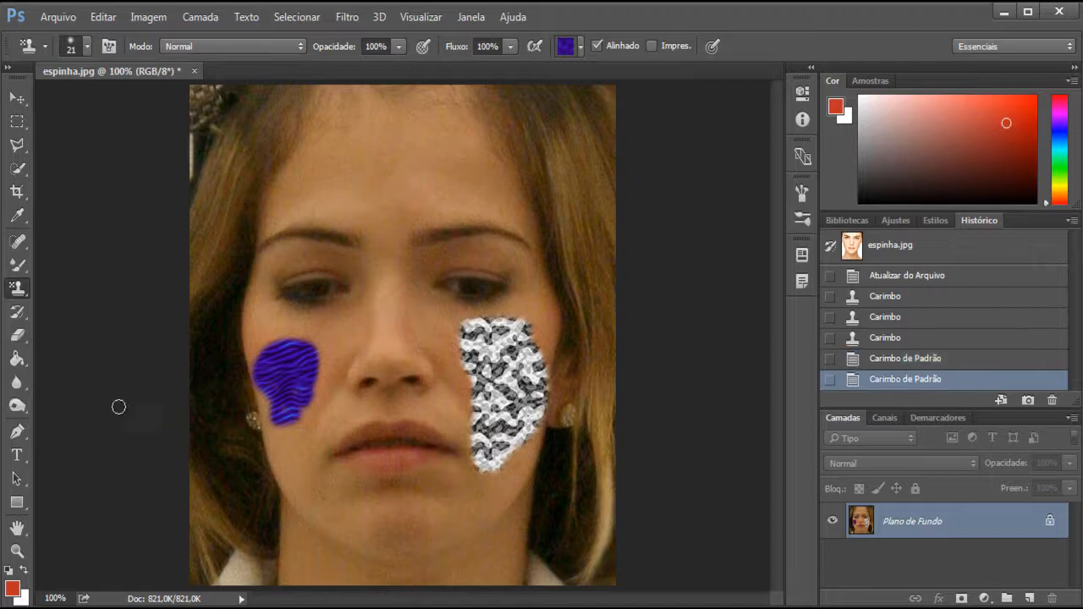
Activate the Paint Bucket tool, view its available fill patterns, and set the fill source back to Prim. Plano
click(28, 359)
click(88, 374)
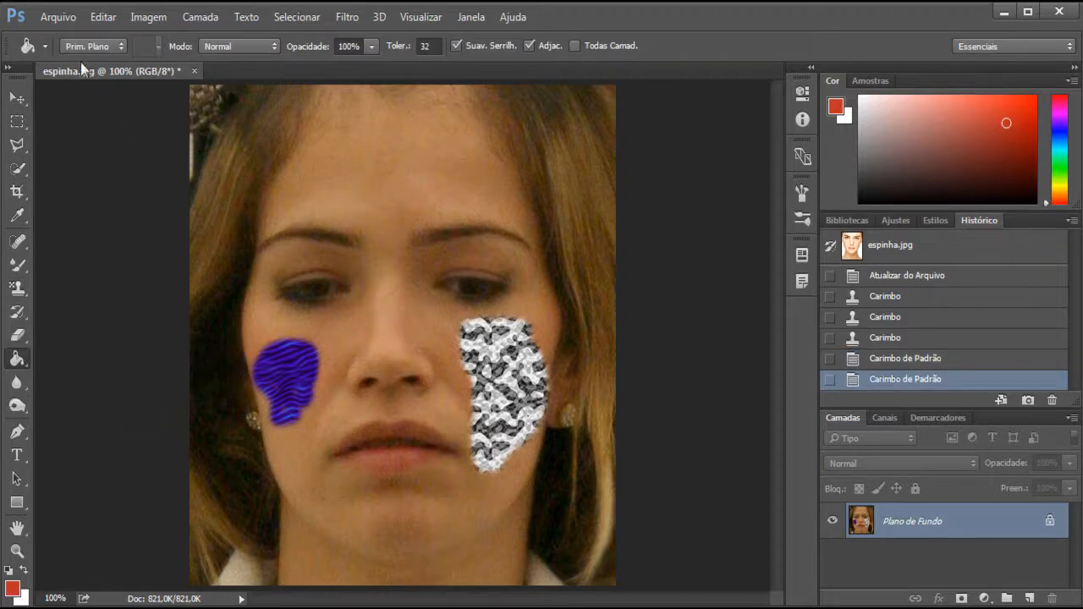
click(109, 50)
click(81, 71)
click(158, 46)
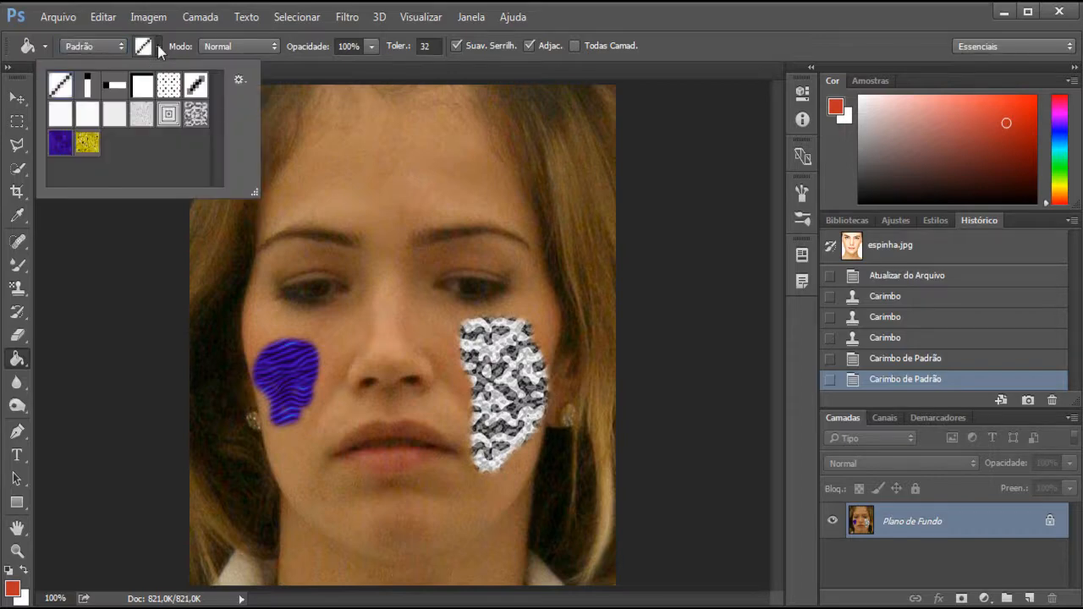
click(116, 48)
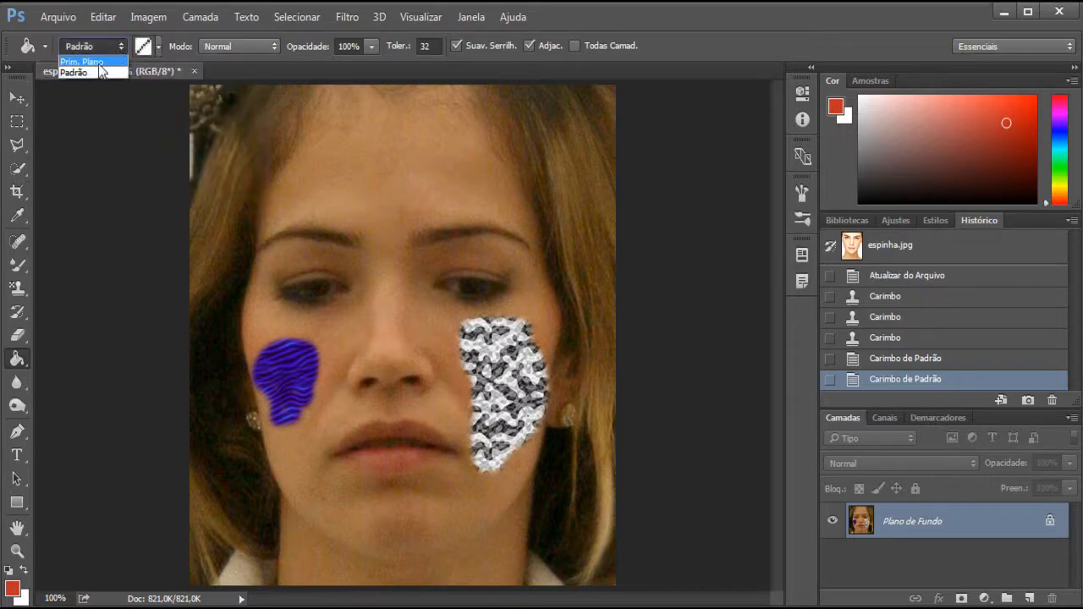
click(97, 68)
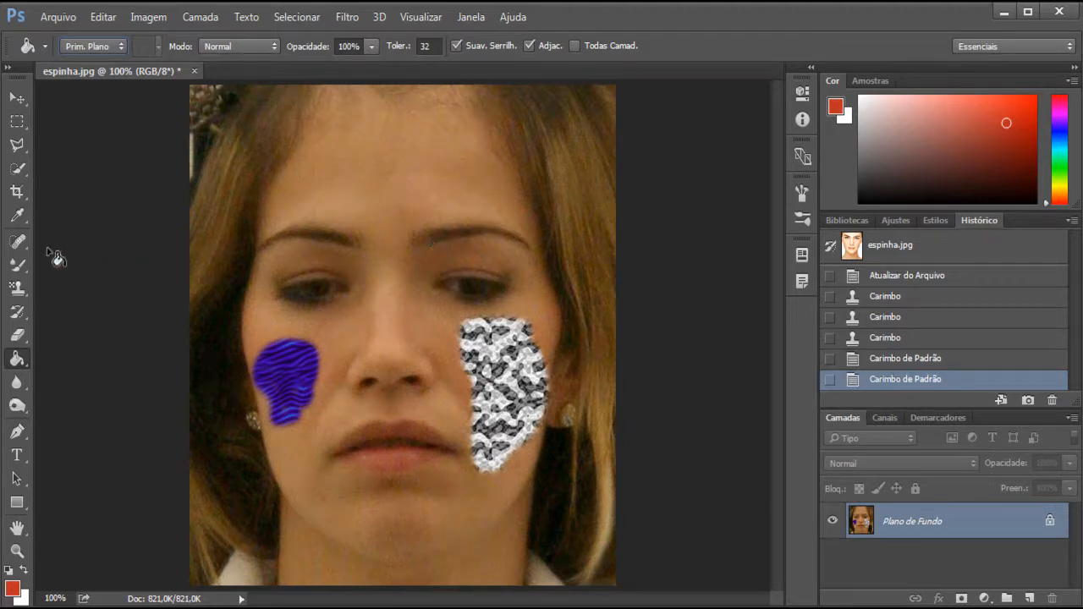
Create a new layer above the background and make a rectangular selection across the forehead
click(1029, 598)
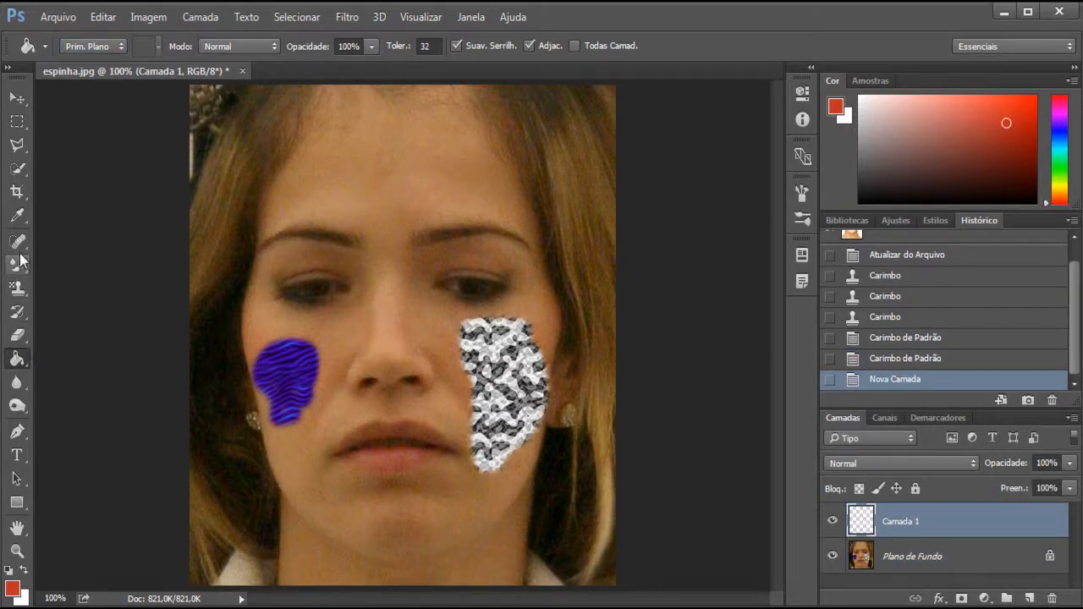
click(17, 121)
drag(310, 155, 503, 220)
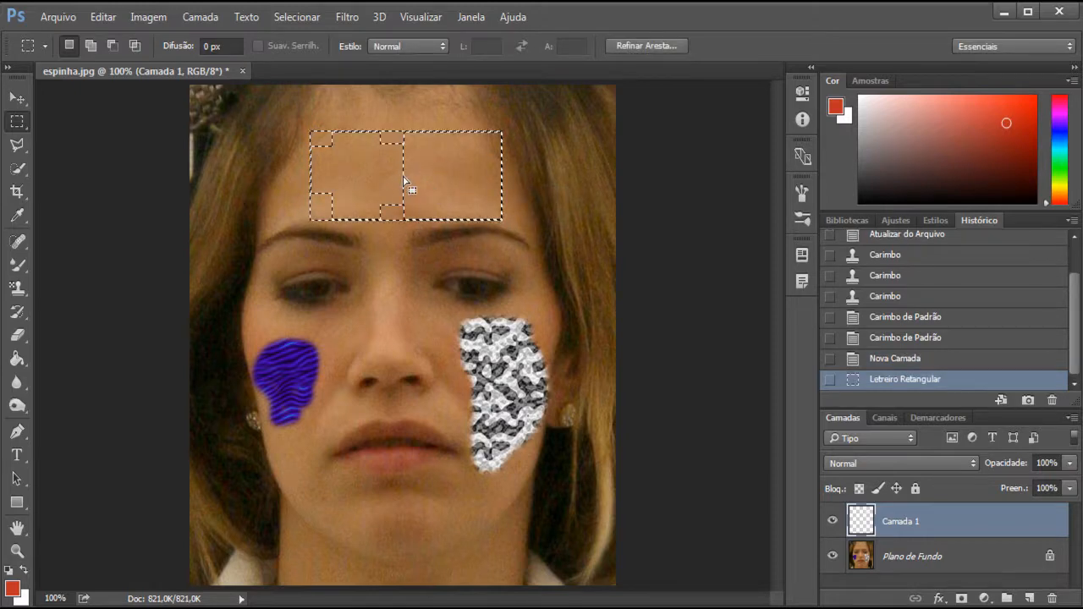
key(ctrl+minus)
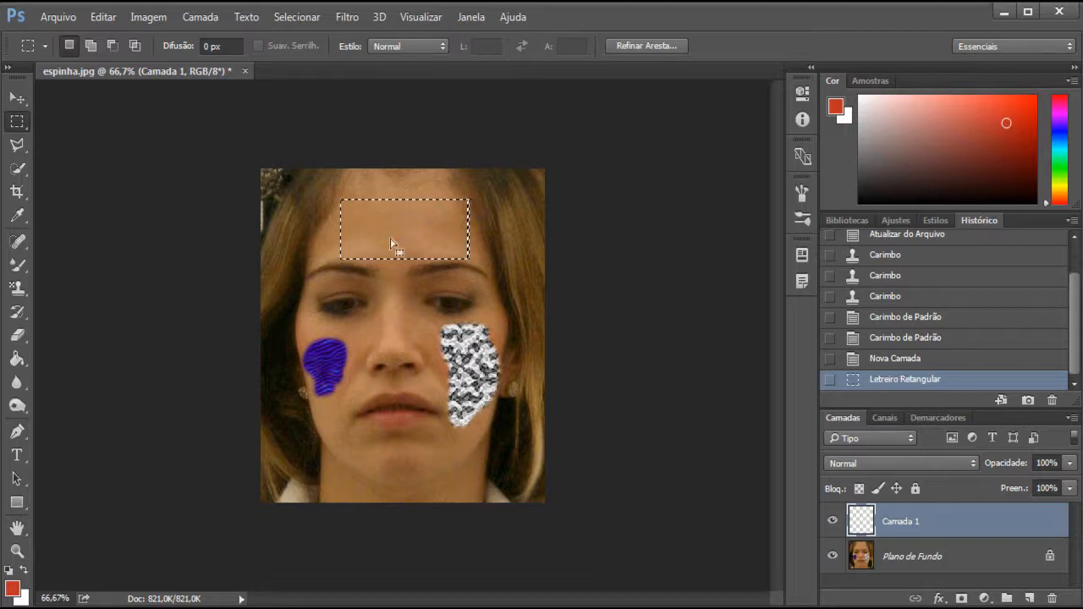
Fill the forehead selection with the black-dotted white pattern using the Paint Bucket set to Padrão, and undo the fill
click(14, 359)
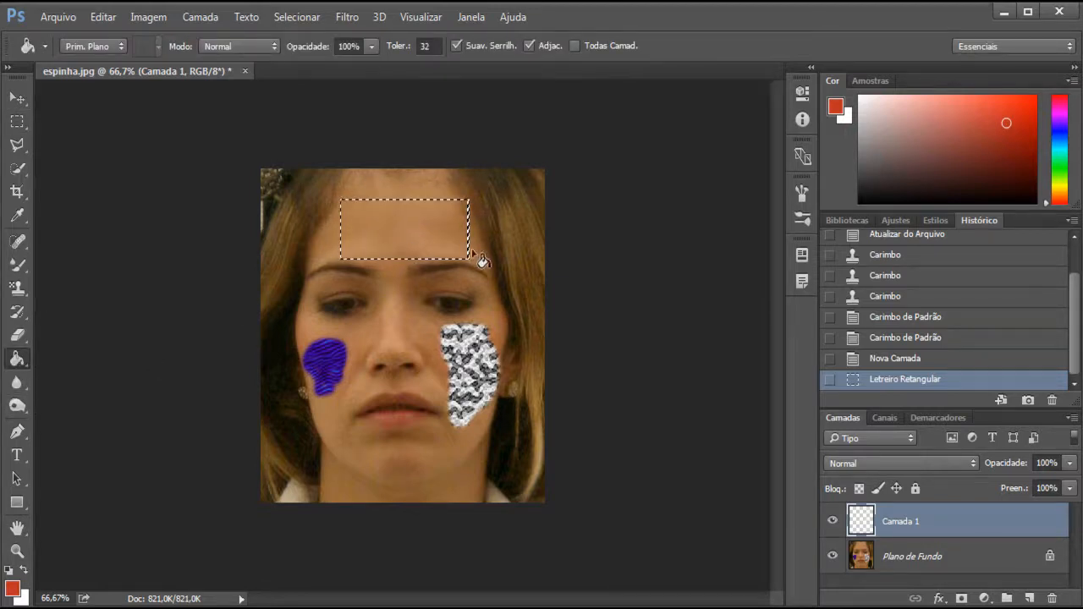
click(92, 47)
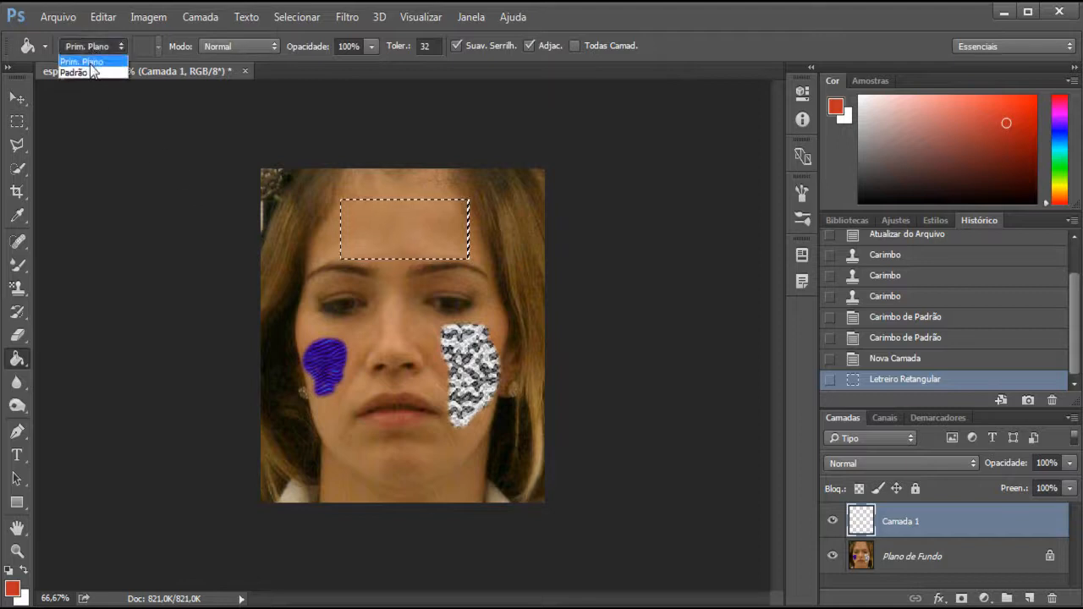
click(89, 68)
click(154, 48)
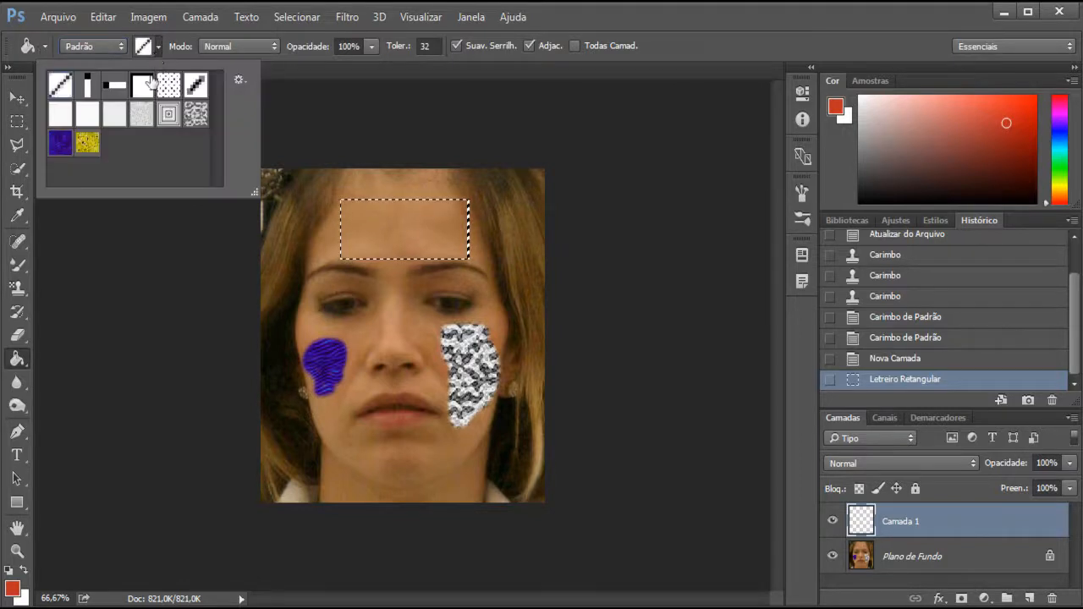
click(167, 93)
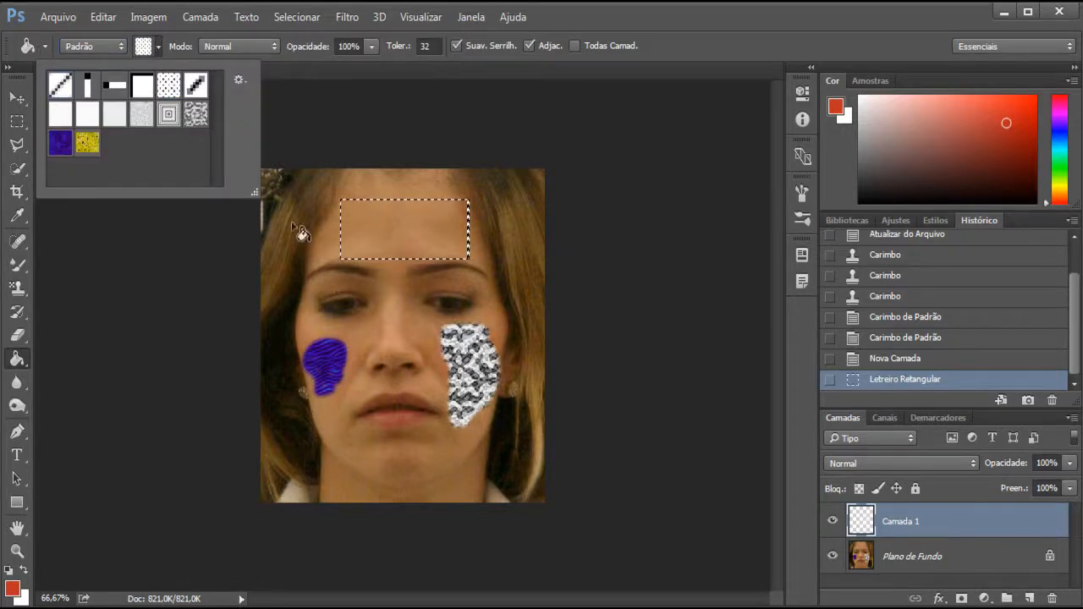
click(393, 216)
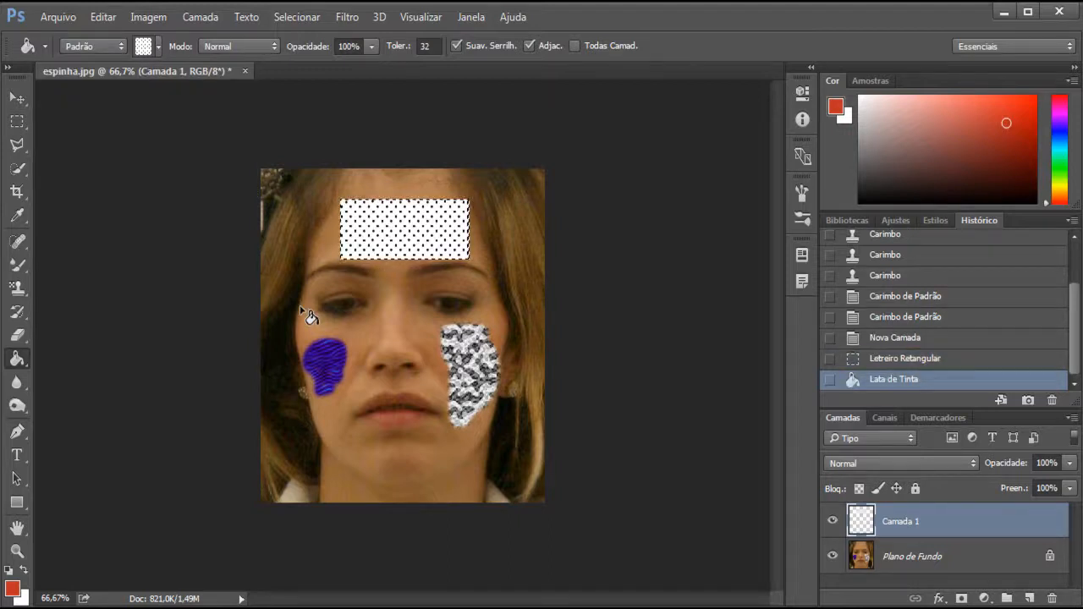
key(ctrl+z)
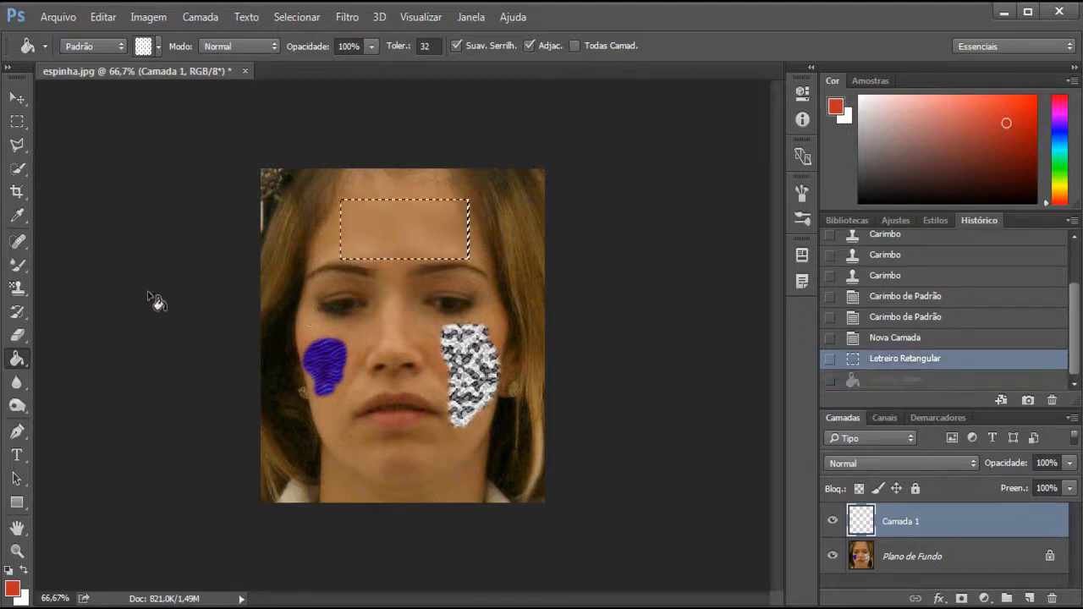
Paint a vertical strip of the purple pattern along the left edge of the forehead selection with the Pattern Stamp
click(17, 288)
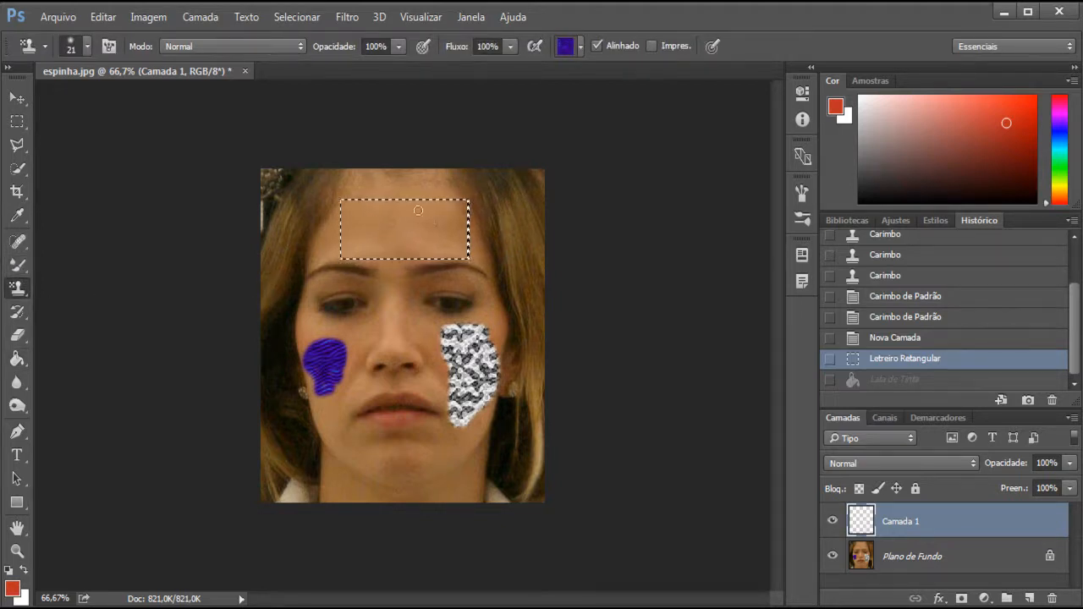
mouse_move(344, 203)
mouse_down()
mouse_move(341, 251)
mouse_move(353, 255)
mouse_move(348, 207)
mouse_move(359, 203)
mouse_move(361, 256)
mouse_move(378, 216)
mouse_up()
key(ctrl+z)
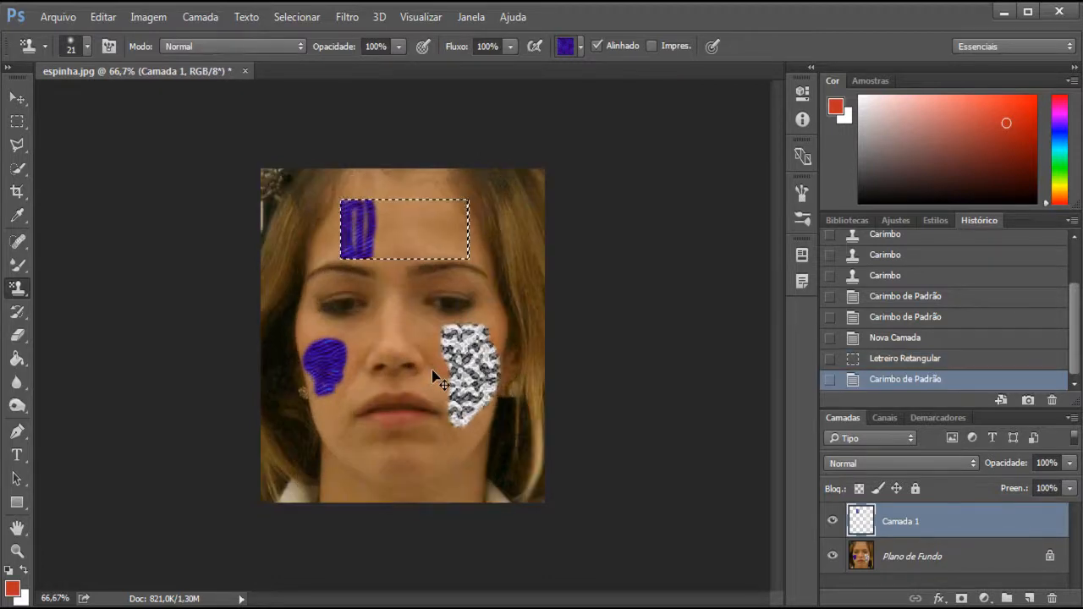
Choose the black-dotted white pattern for the Pattern Stamp and paint a strip beside the purple one inside the selection
click(581, 47)
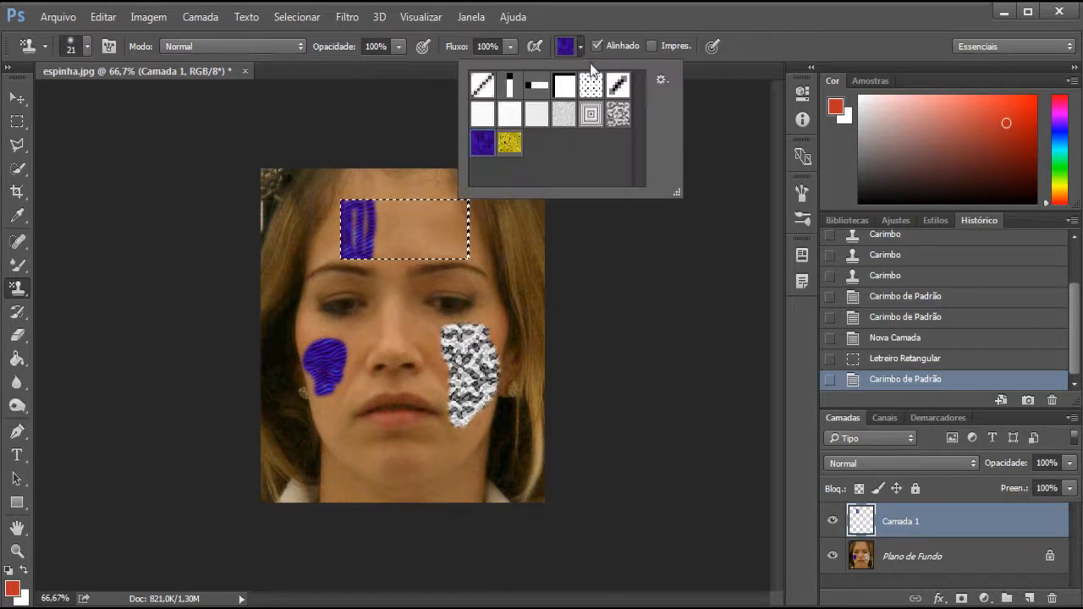
click(590, 85)
mouse_move(381, 201)
mouse_down()
mouse_move(378, 251)
mouse_move(407, 226)
mouse_up()
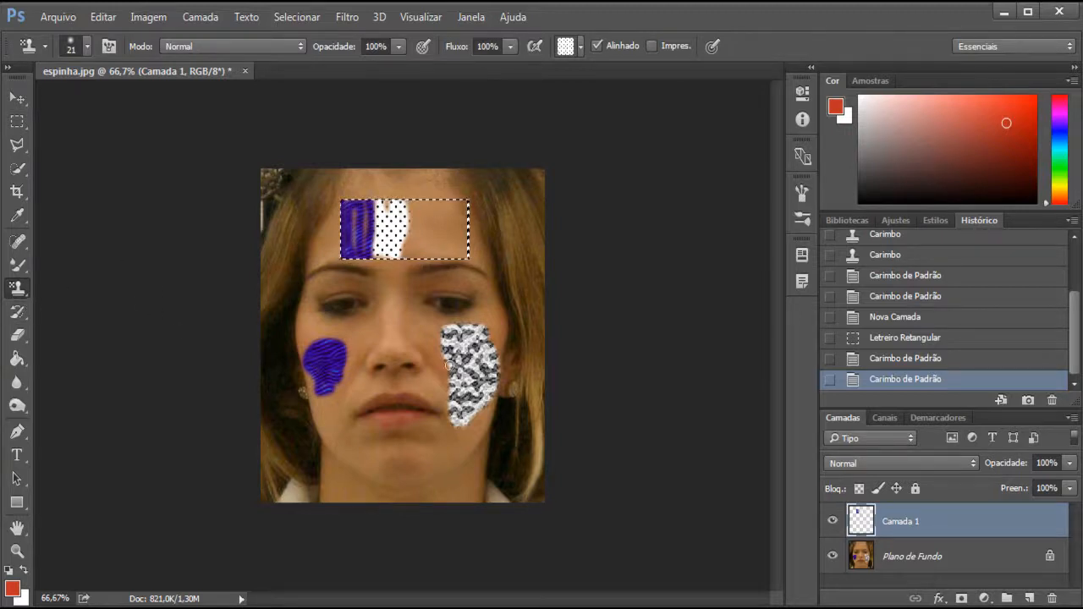
Revert the image to the last Carimbo state in the history and switch back to the Clone Stamp tool
scroll(1077, 326, up, 3)
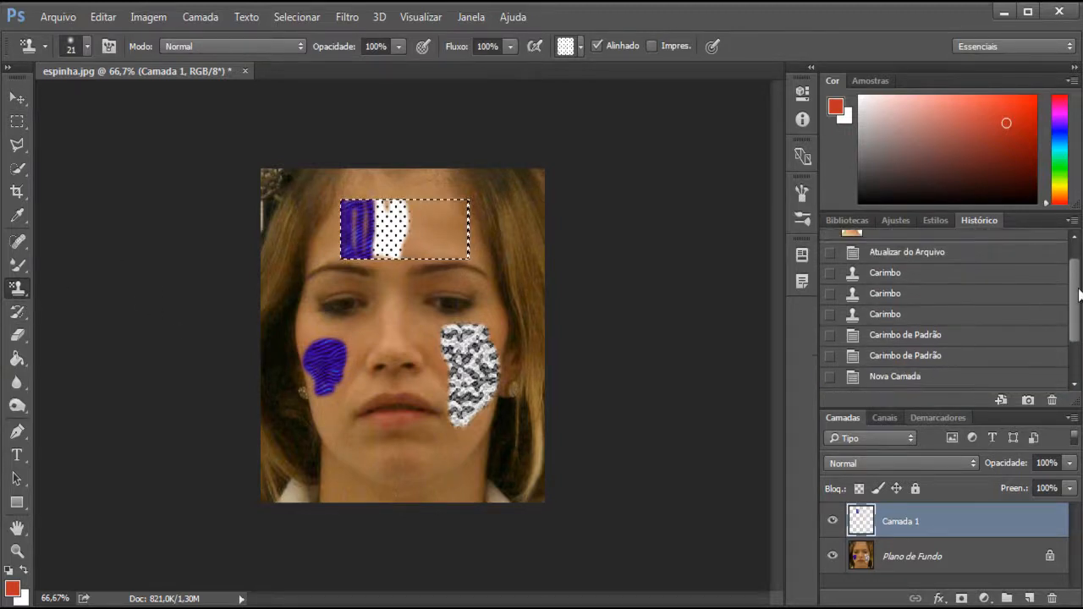
click(895, 318)
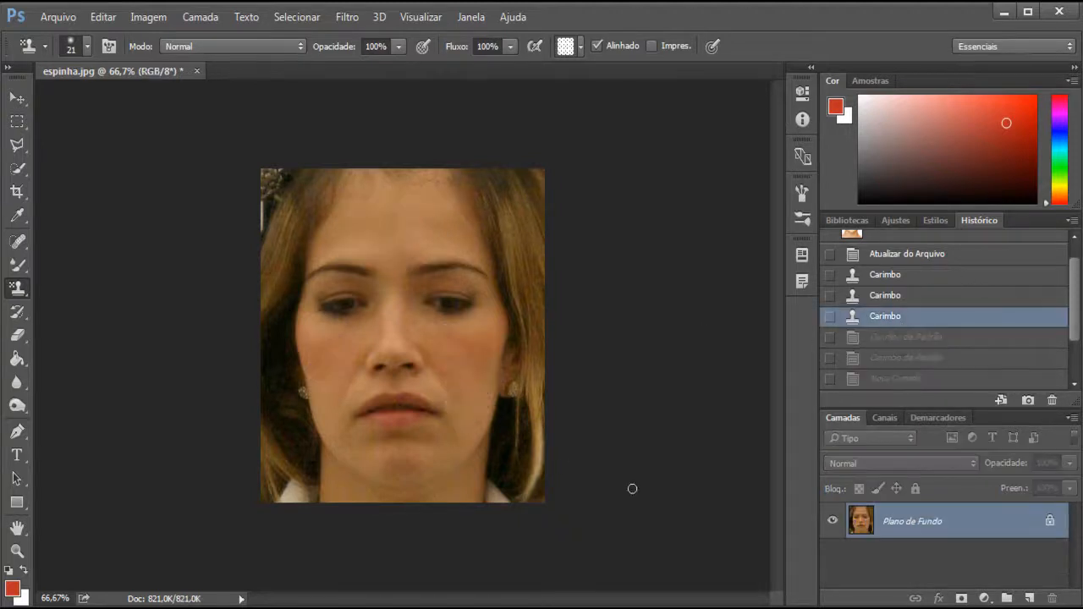
right_click(16, 288)
click(85, 293)
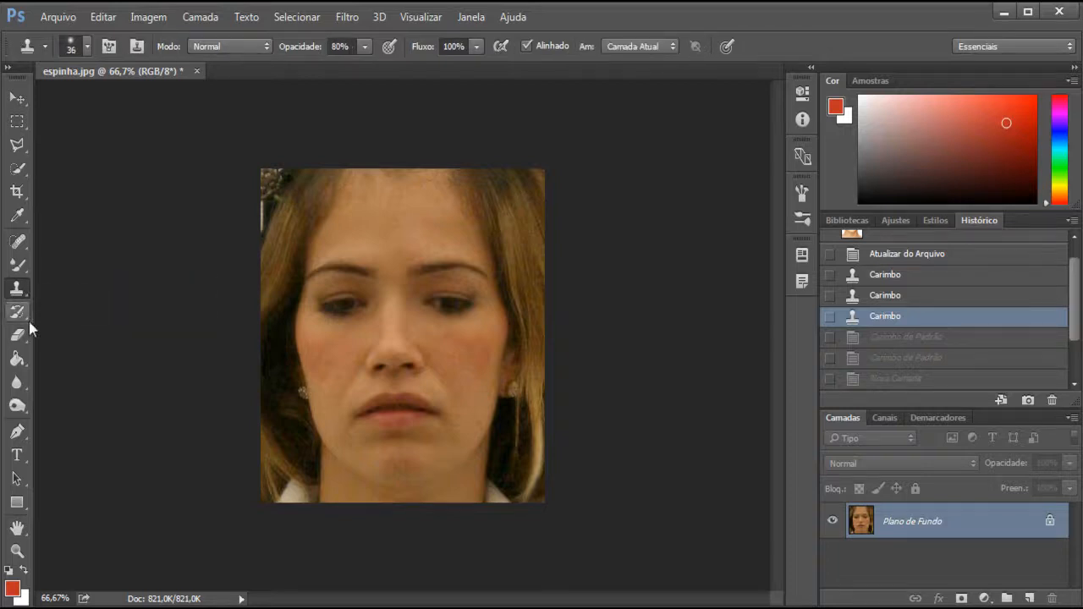
Activate the History Brush tool and view the brush variants grouped with it
click(18, 312)
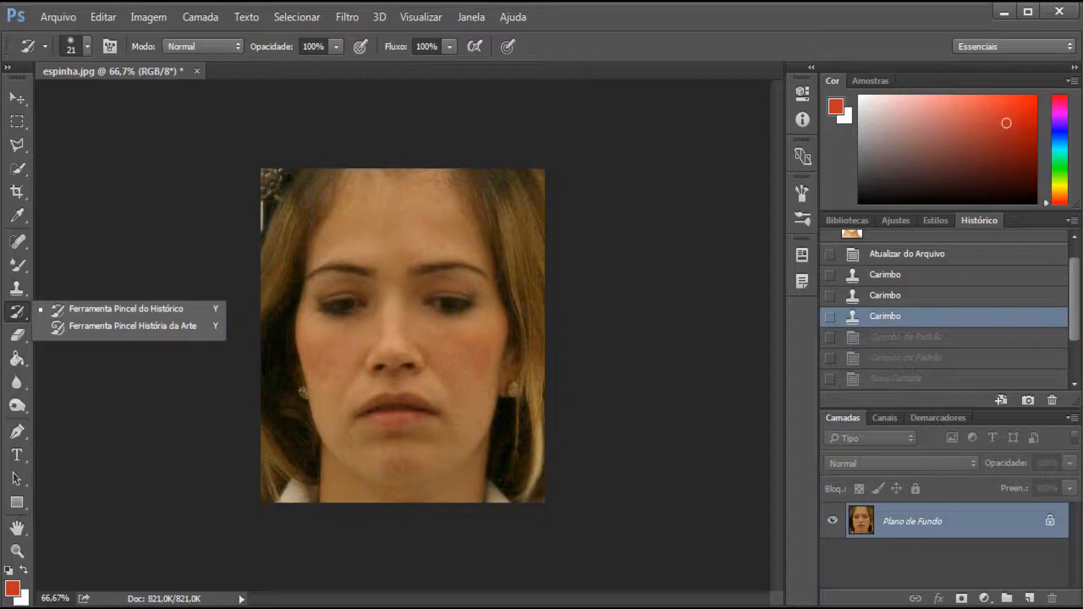
key(Escape)
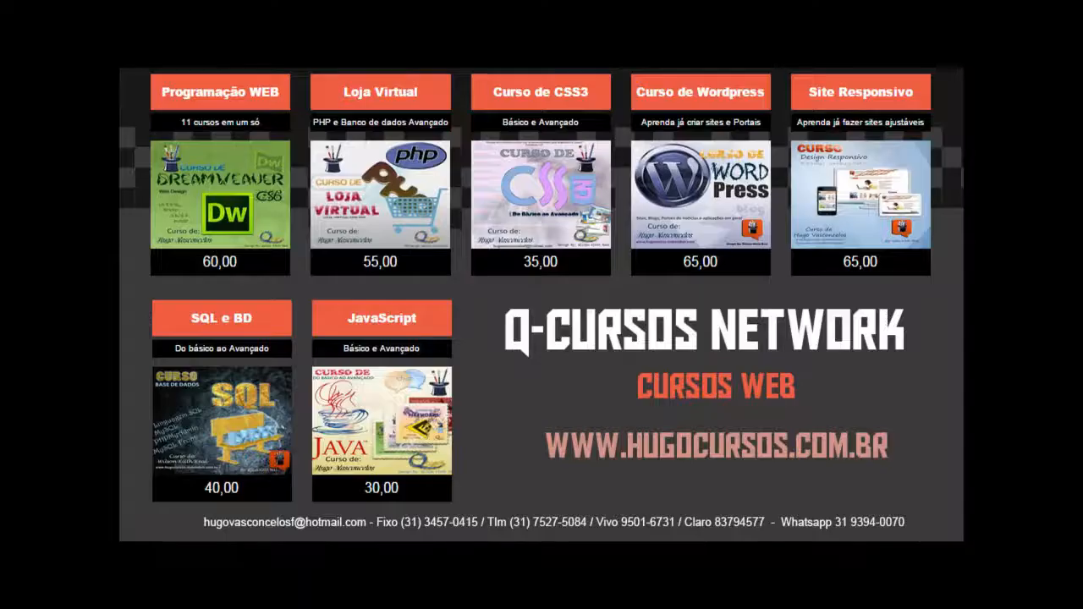